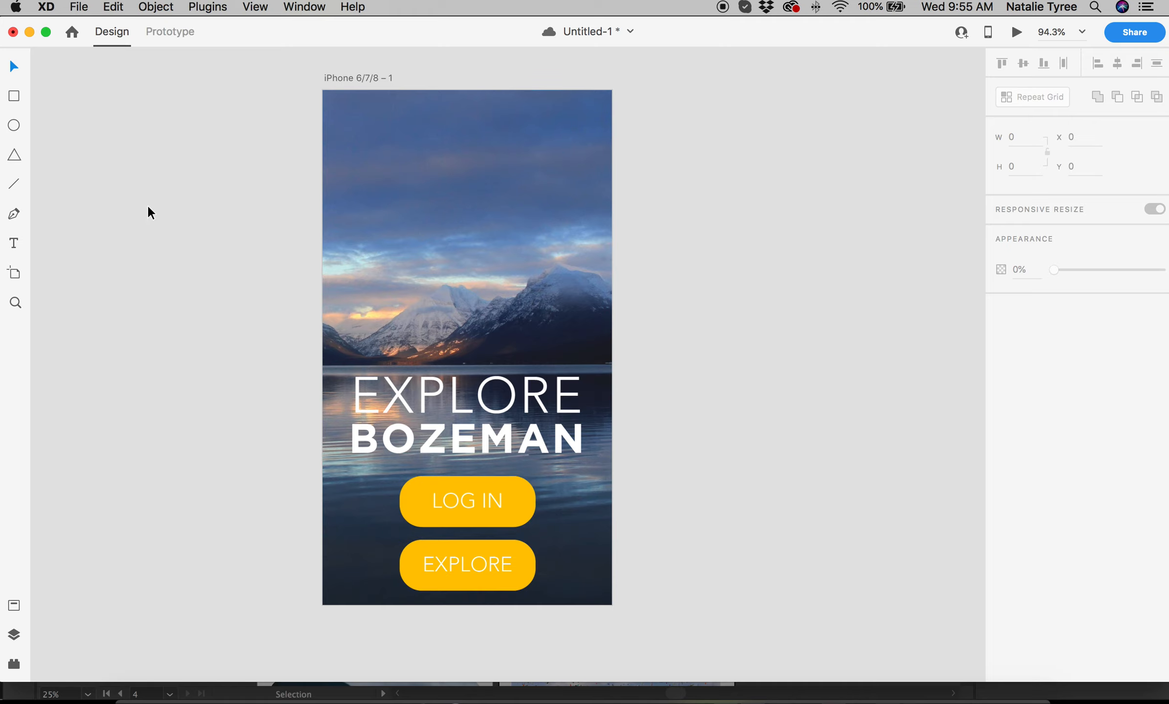
Save the Explore Bozeman login document with Cmd+S.
{"action": "key", "text": "super+s"}
Draw two trial artboards beside the login screen with the Artboard tool, then delete both.
{"action": "left_click", "coordinate": [18, 275]}
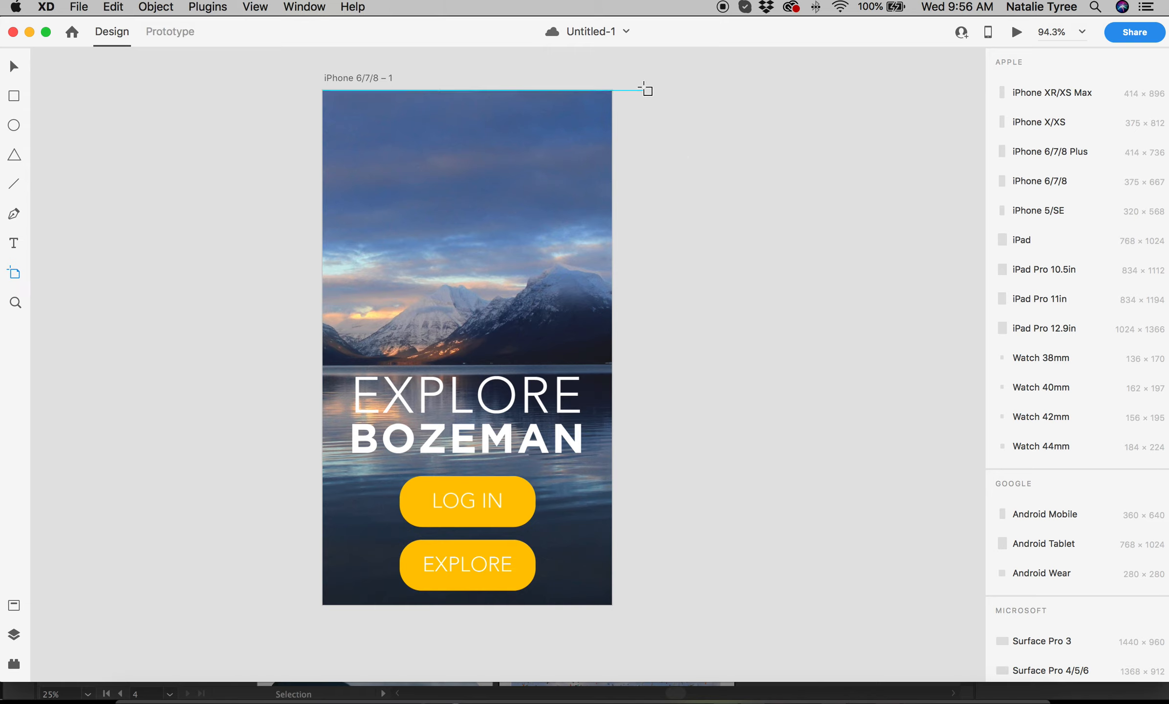
{"action": "left_click_drag", "start_coordinate": [640, 90], "coordinate": [807, 249]}
{"action": "scroll", "coordinate": [641, 90], "scroll_direction": "down", "scroll_amount": 1}
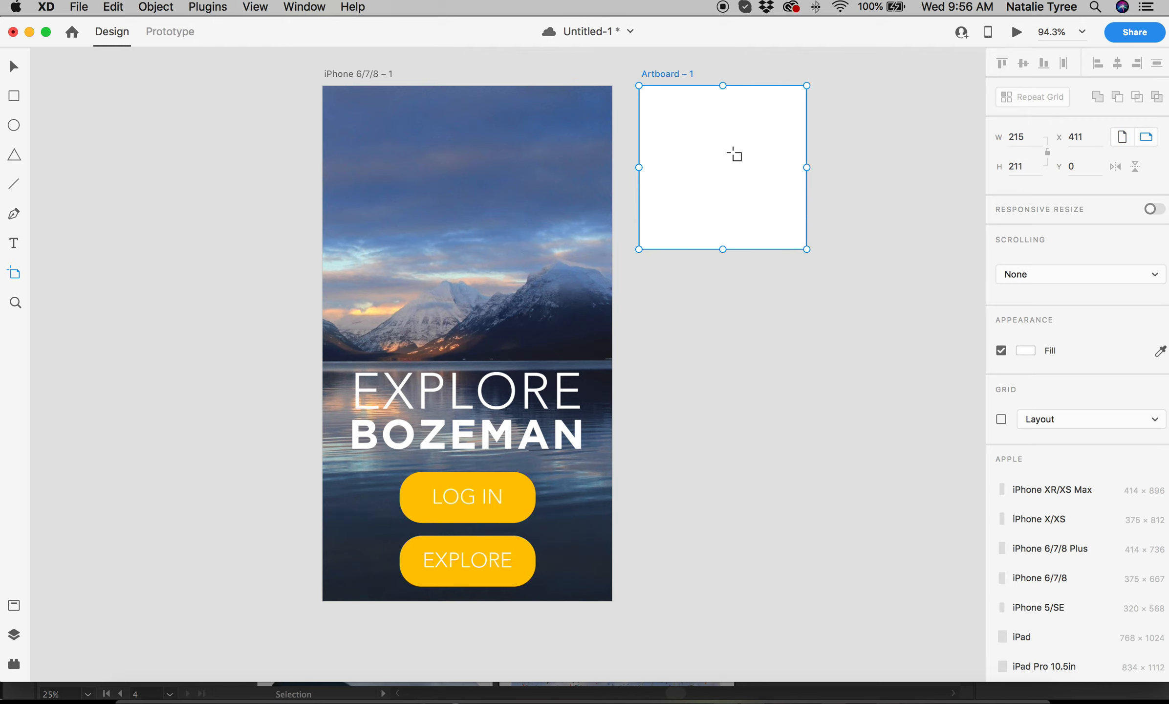
{"action": "key", "text": "Delete"}
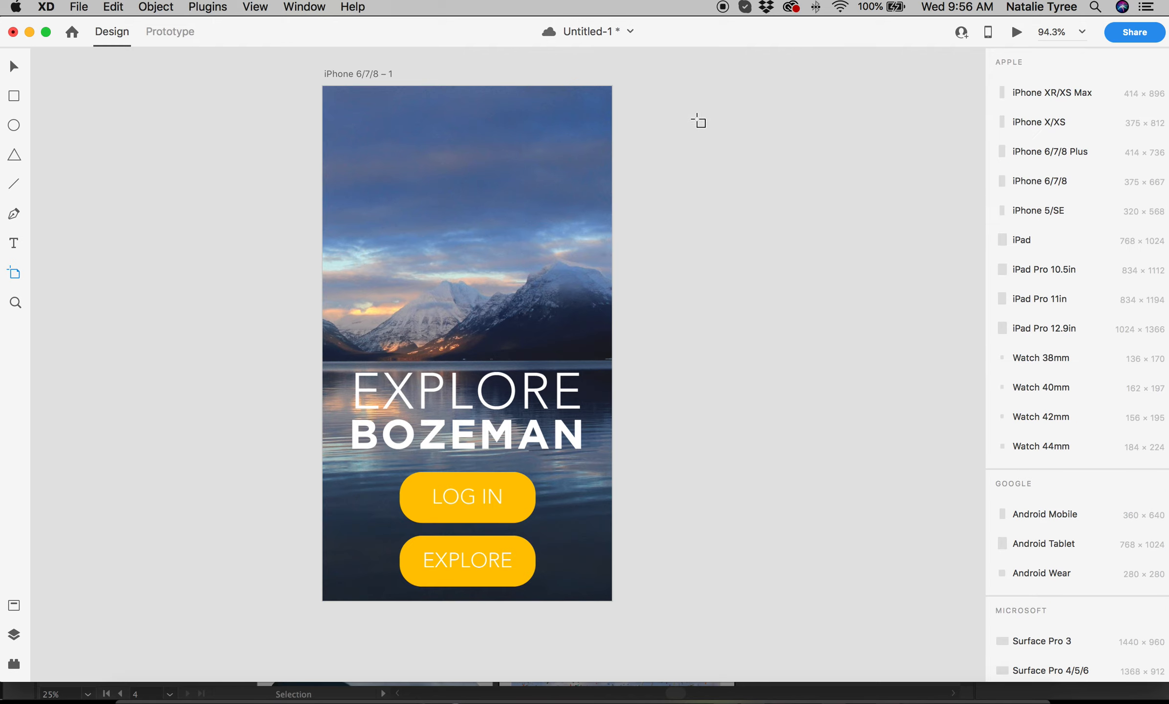
{"action": "left_click_drag", "start_coordinate": [697, 120], "coordinate": [829, 273]}
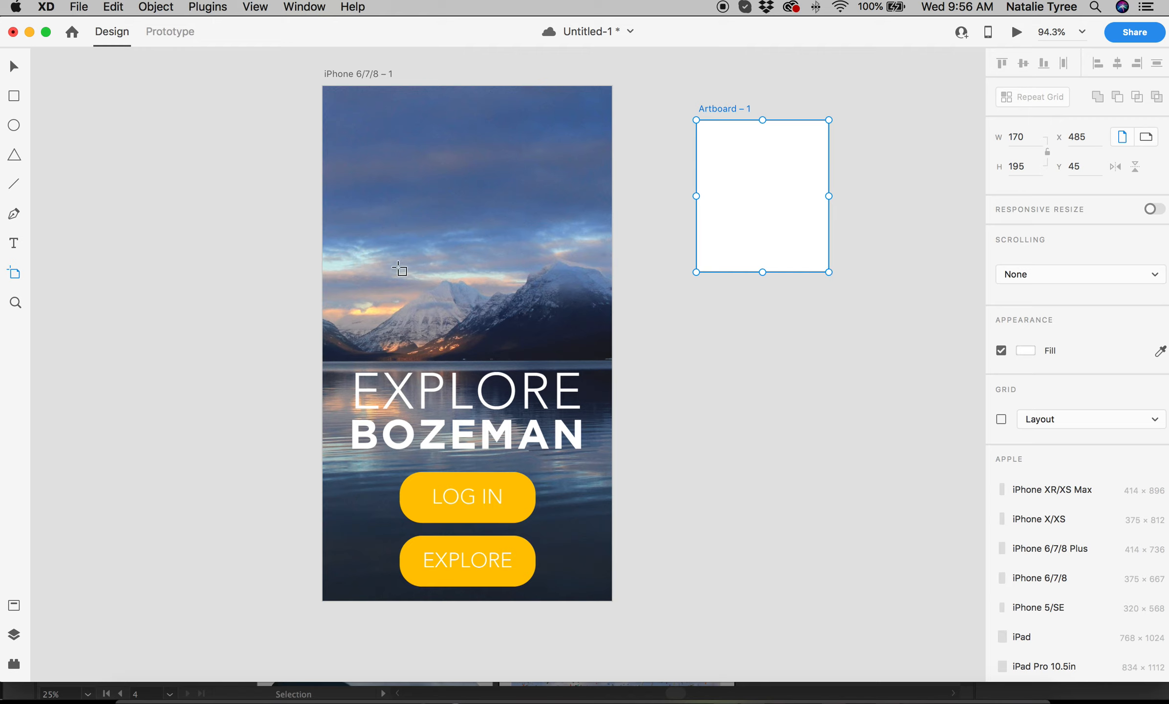
{"action": "key", "text": "Delete"}
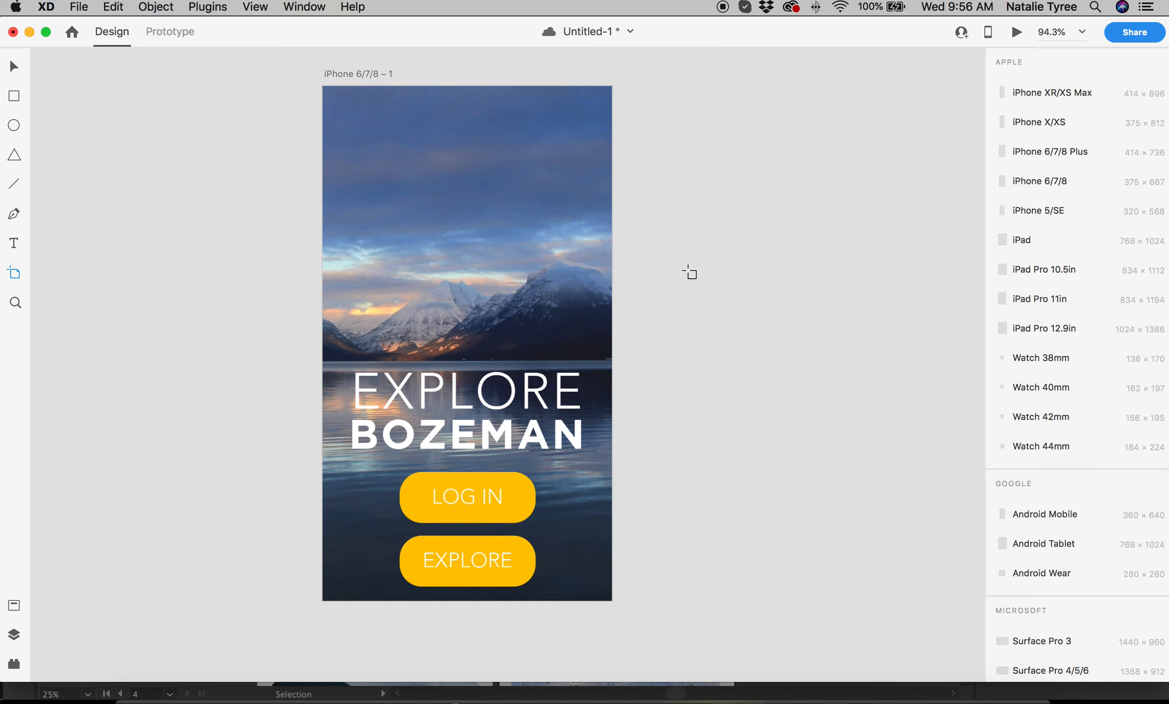
{"action": "scroll", "coordinate": [1082, 287], "scroll_direction": "down", "scroll_amount": 5}
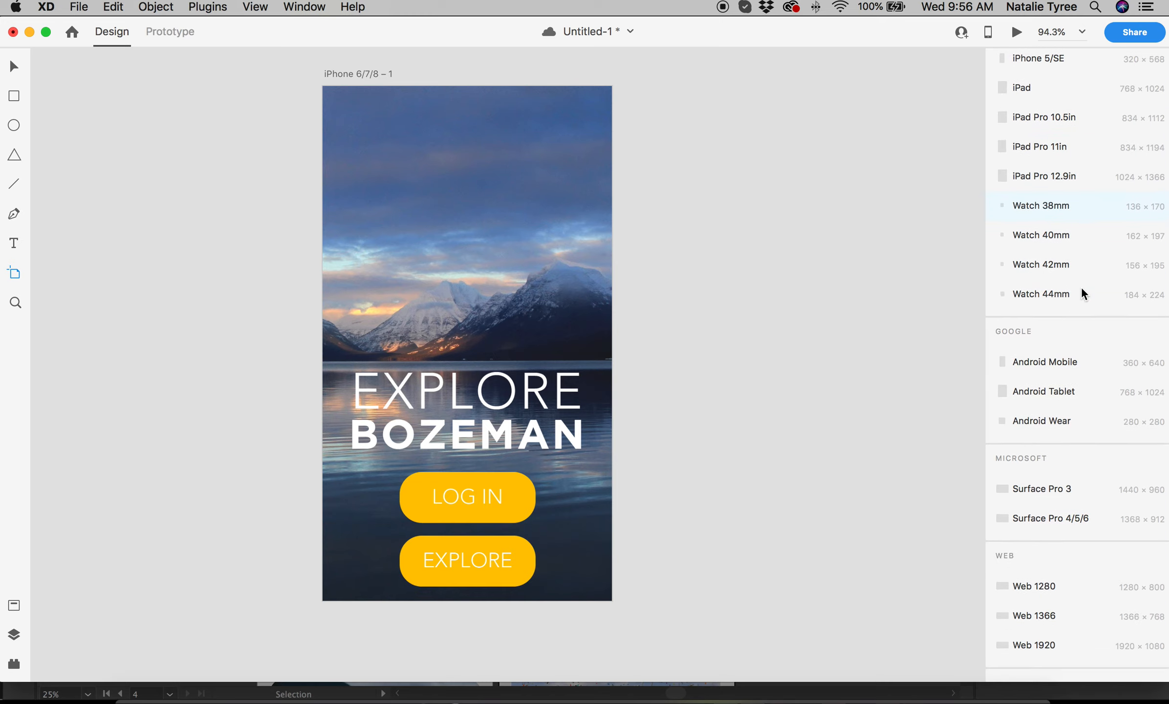
{"action": "scroll", "coordinate": [1082, 287], "scroll_direction": "up", "scroll_amount": 5}
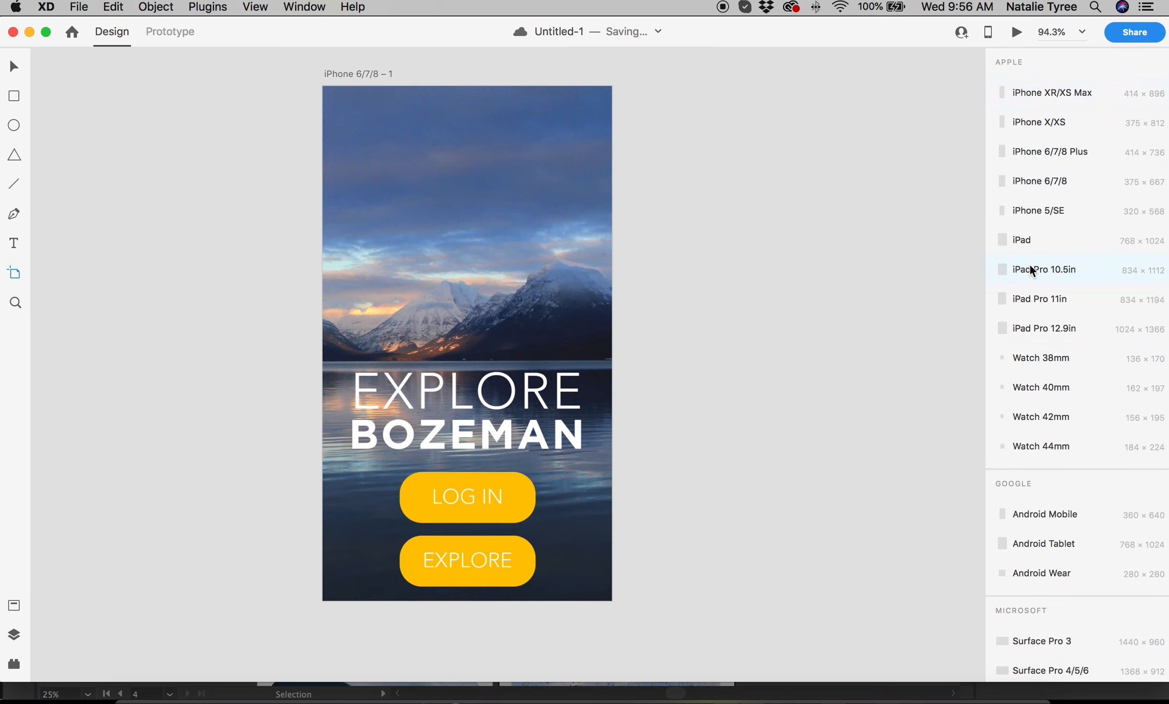
Add three blank 375×667 iPhone 6/7/8 artboards right of the login screen, then clear the selection.
{"action": "left_click", "coordinate": [1013, 182]}
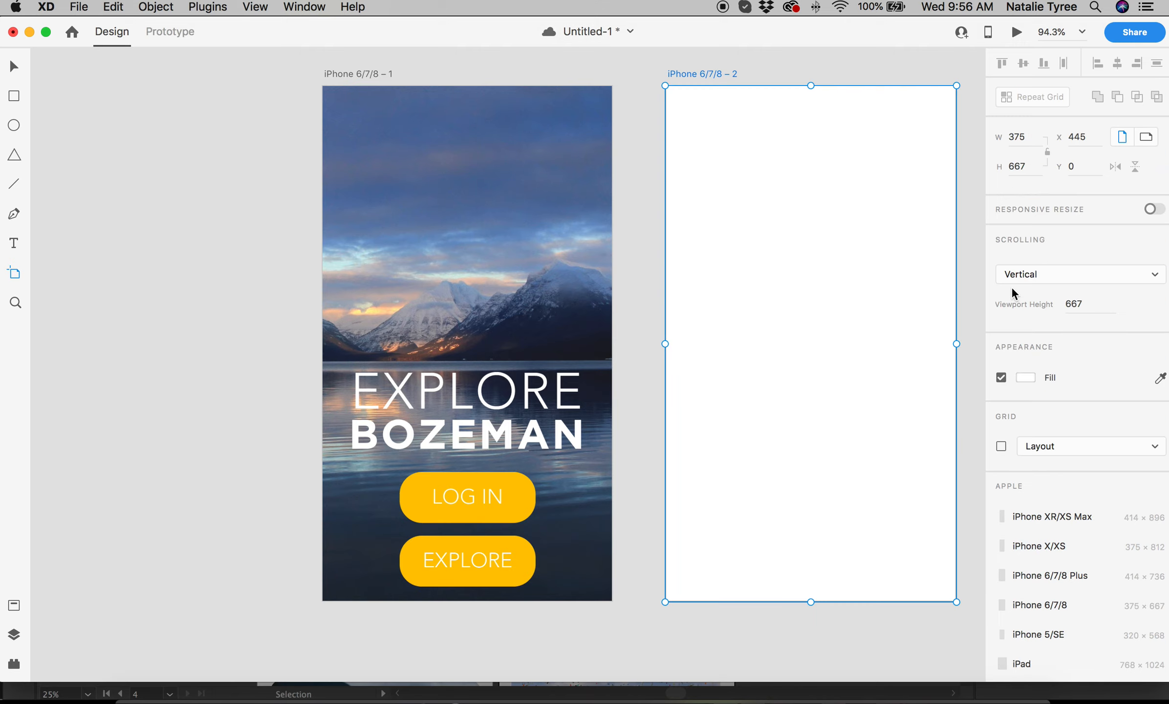
{"action": "scroll", "coordinate": [856, 250], "scroll_direction": "right", "scroll_amount": 4}
{"action": "left_click", "coordinate": [1043, 605]}
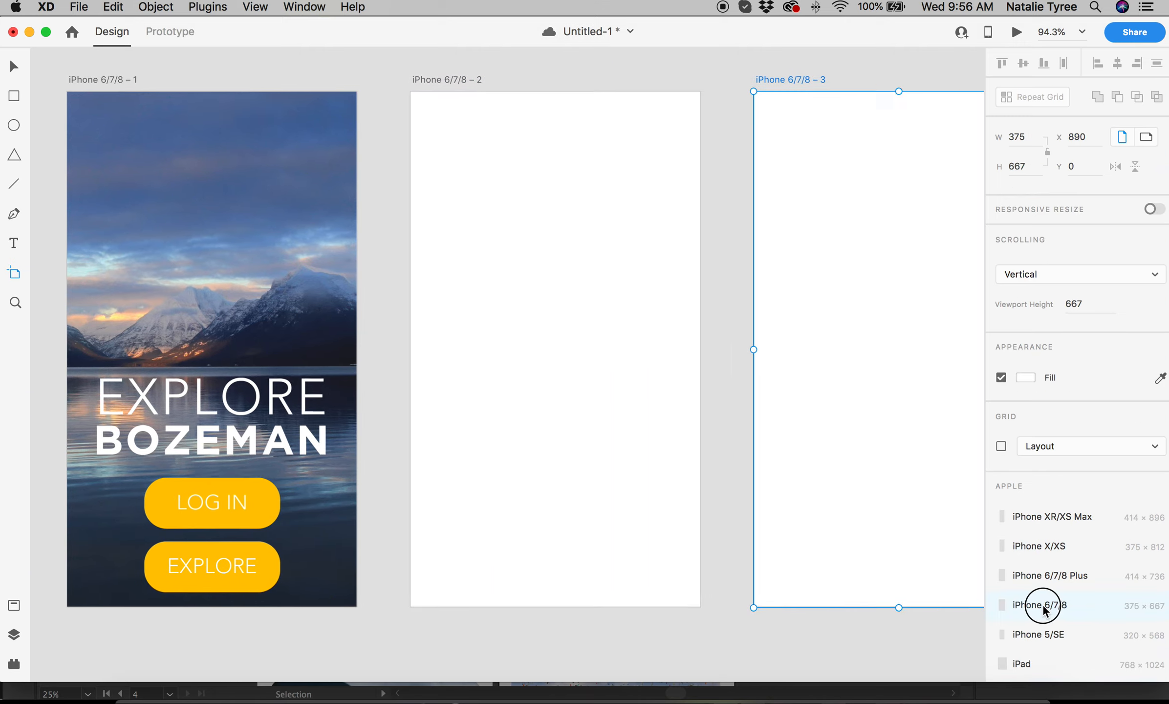
{"action": "left_click", "coordinate": [1044, 607]}
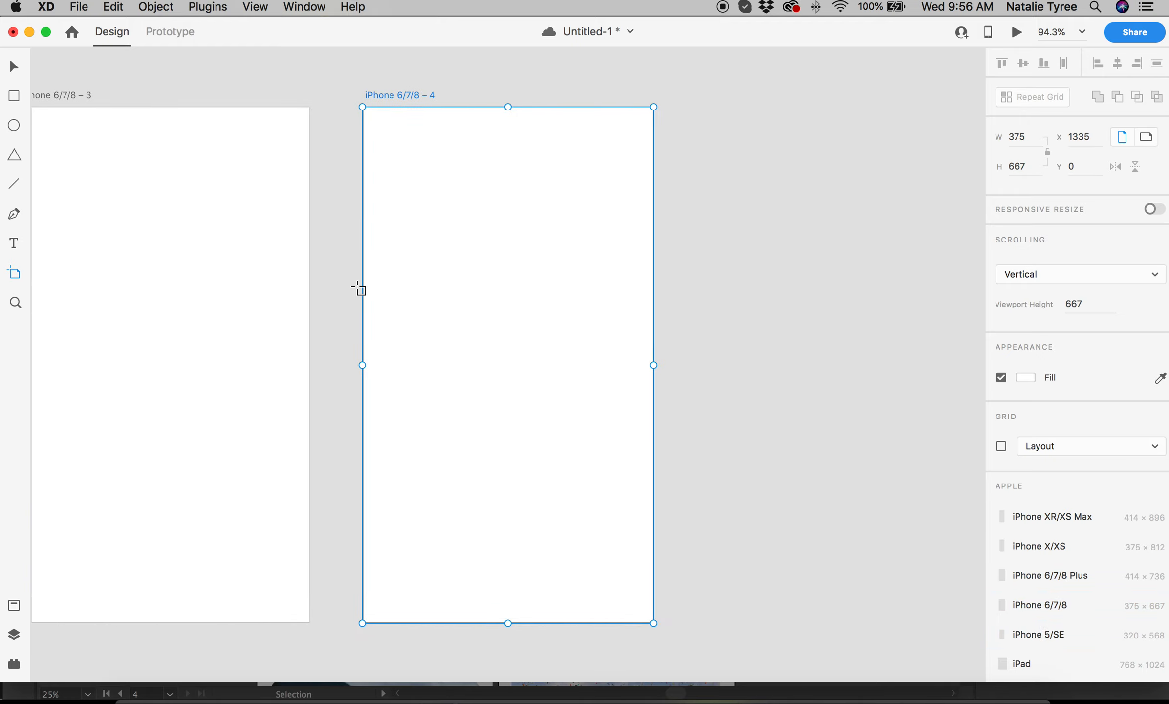
{"action": "scroll", "coordinate": [366, 291], "scroll_direction": "left", "scroll_amount": 10}
{"action": "scroll", "coordinate": [365, 290], "scroll_direction": "left", "scroll_amount": 8}
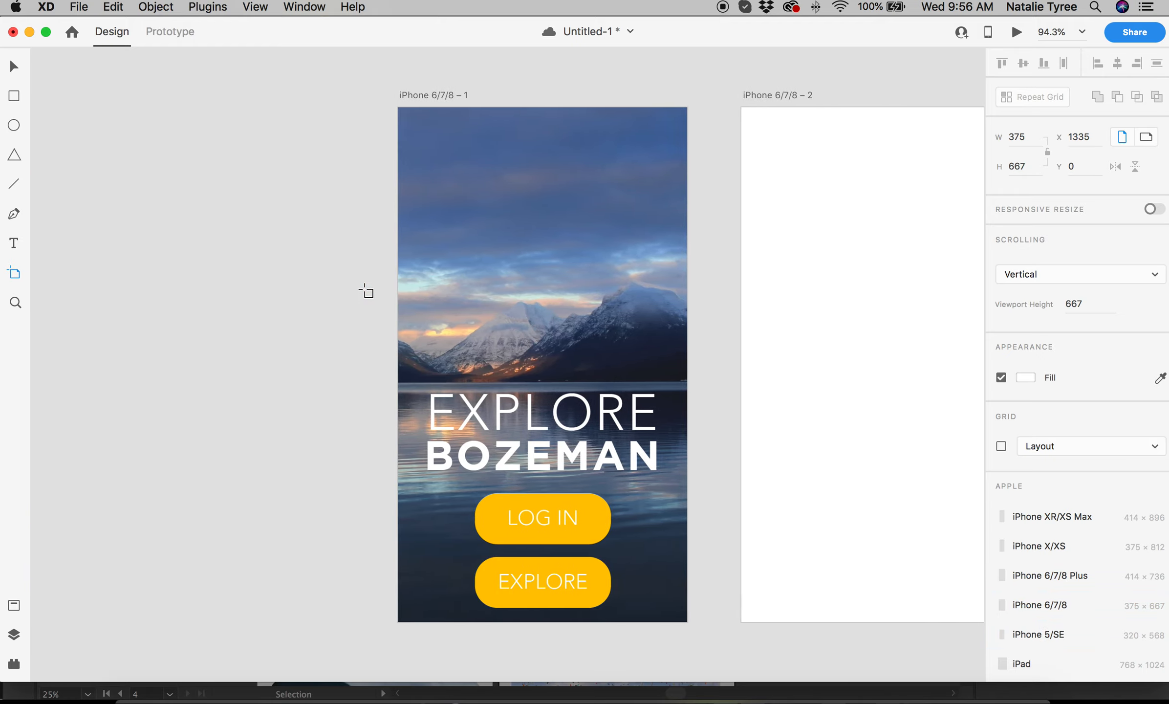
{"action": "scroll", "coordinate": [365, 291], "scroll_direction": "right", "scroll_amount": 9}
{"action": "scroll", "coordinate": [366, 291], "scroll_direction": "right", "scroll_amount": 19}
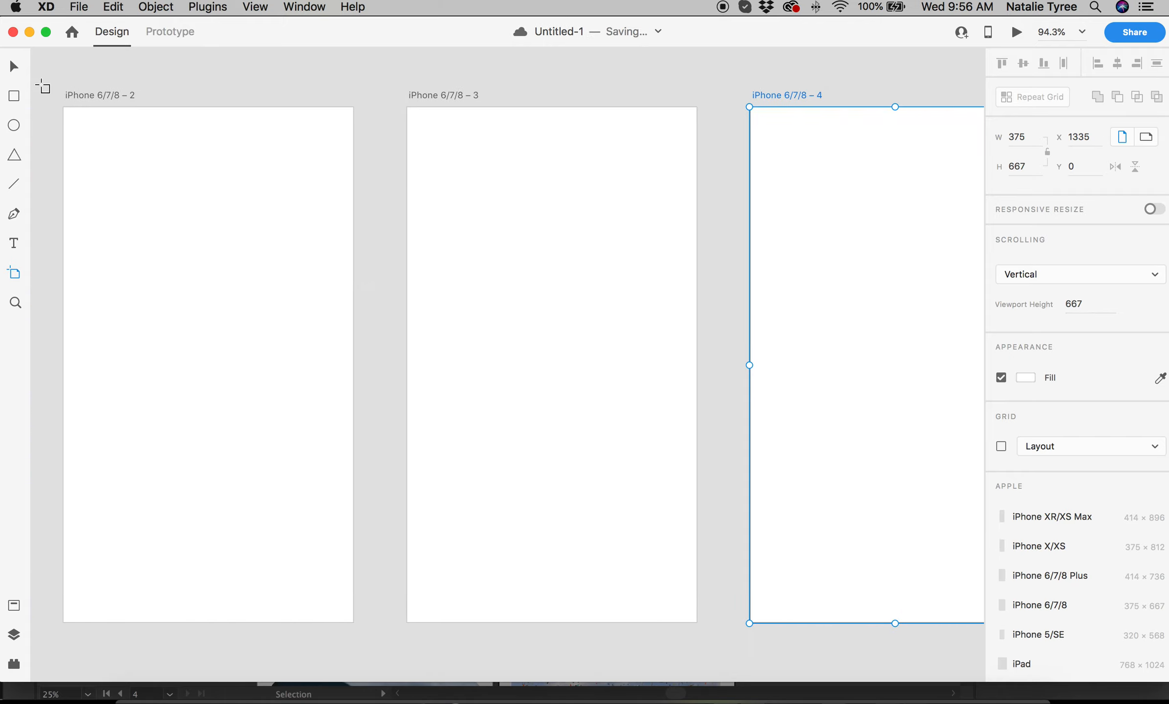
{"action": "left_click", "coordinate": [13, 67]}
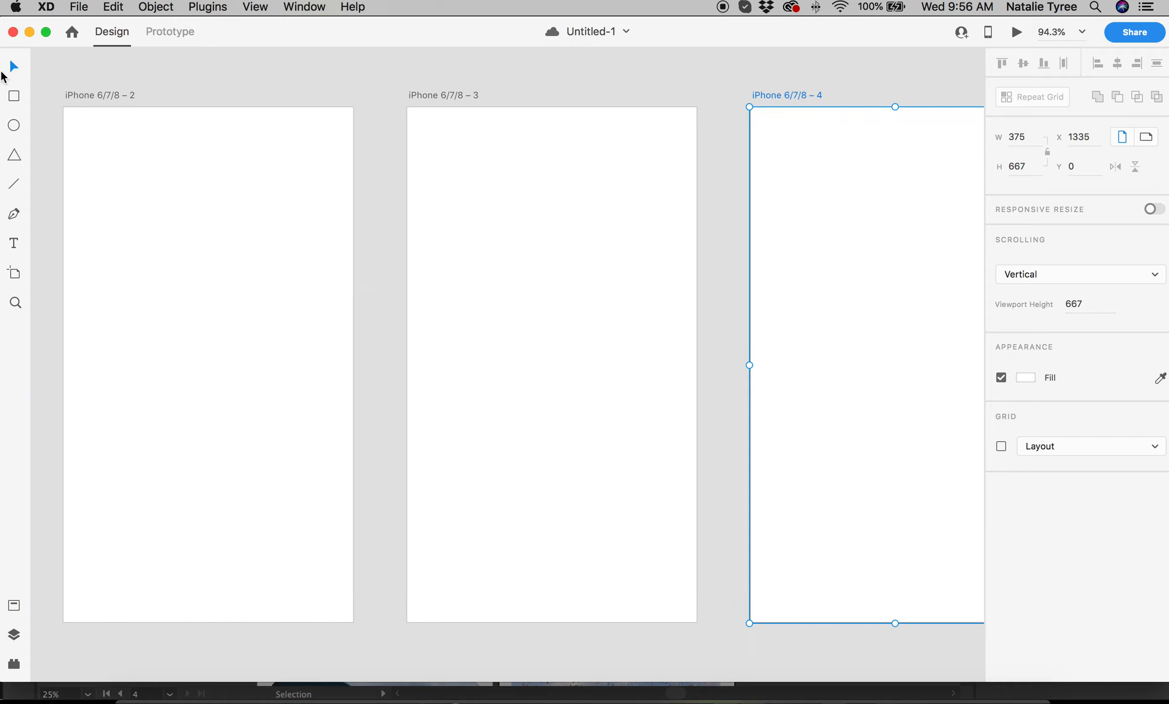
{"action": "left_click", "coordinate": [101, 130]}
{"action": "scroll", "coordinate": [100, 130], "scroll_direction": "left", "scroll_amount": 13}
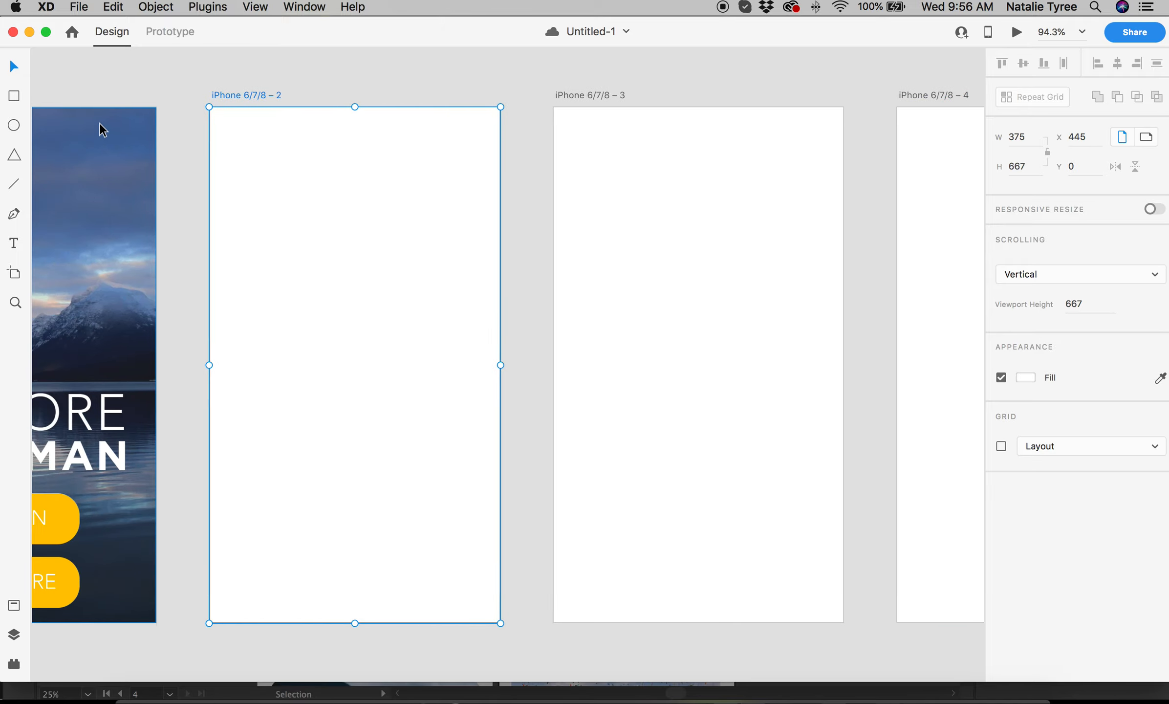
{"action": "left_click", "coordinate": [274, 76]}
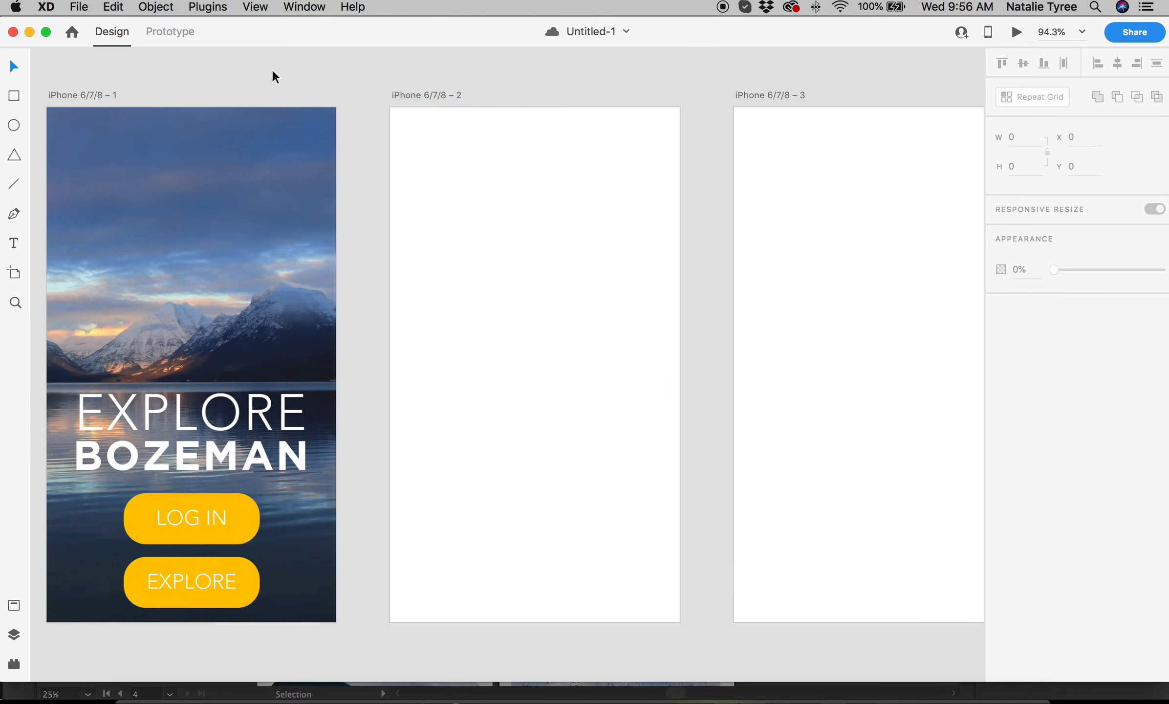
Import Artboard 2.jpg and snap it at 0,0 to fill the second iPhone artboard.
{"action": "left_click", "coordinate": [79, 6]}
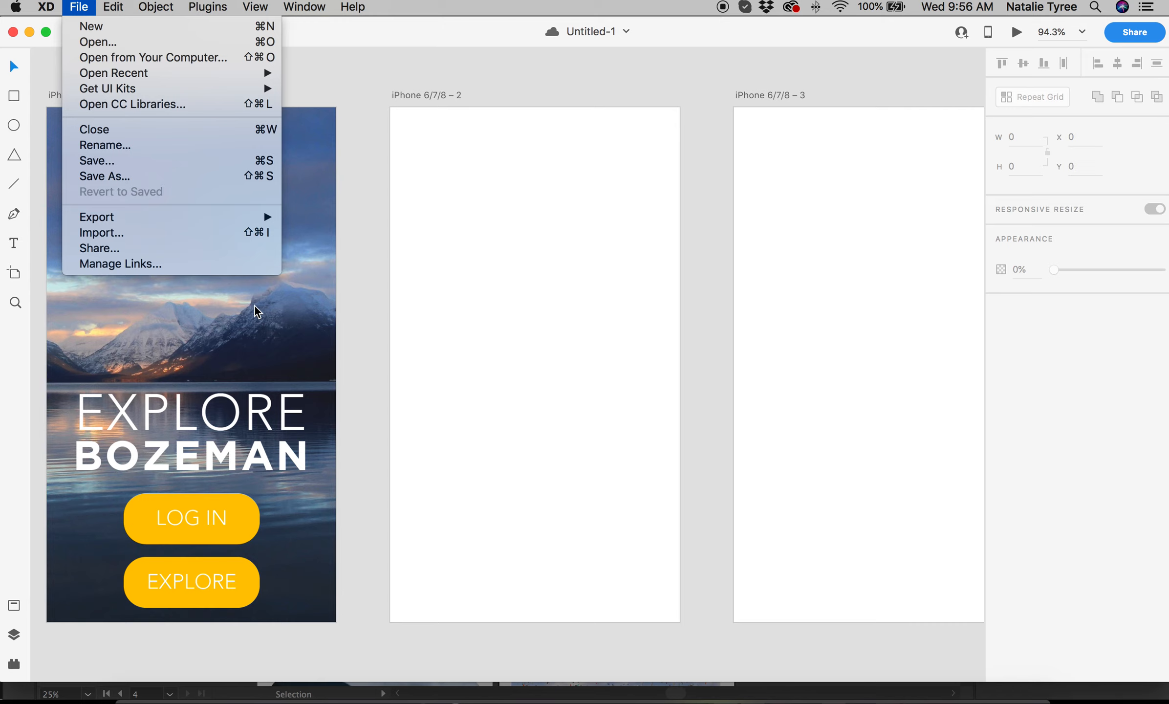
{"action": "left_click", "coordinate": [249, 233]}
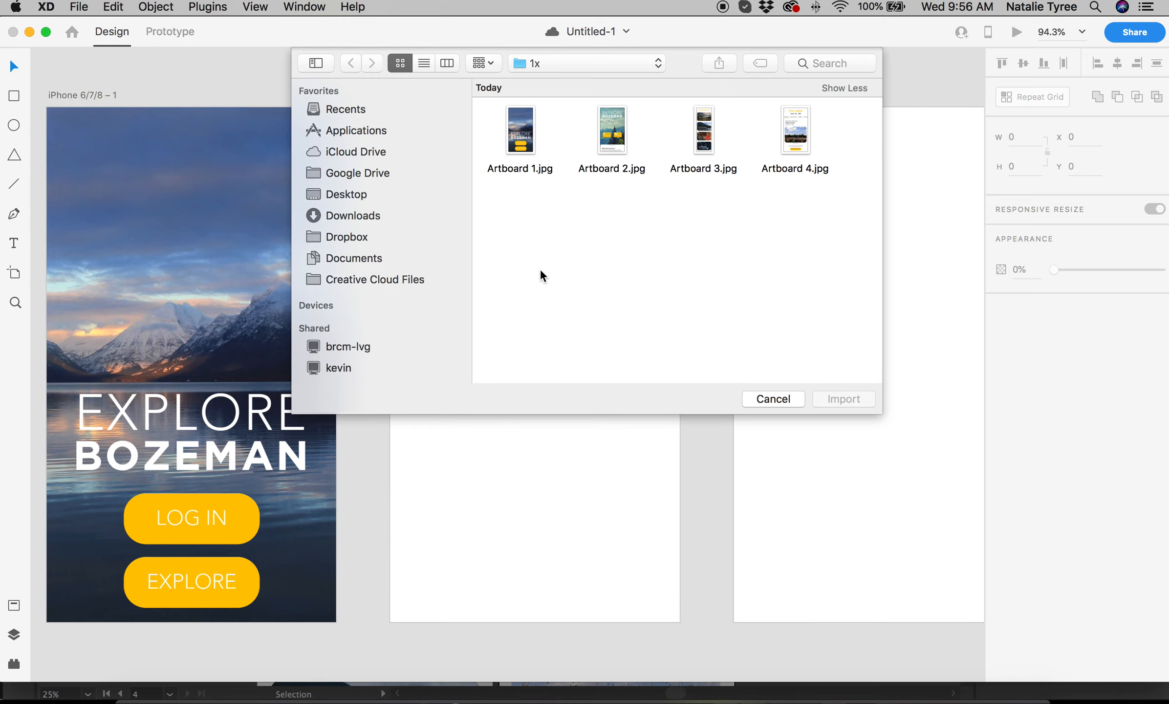
{"action": "left_click", "coordinate": [613, 140]}
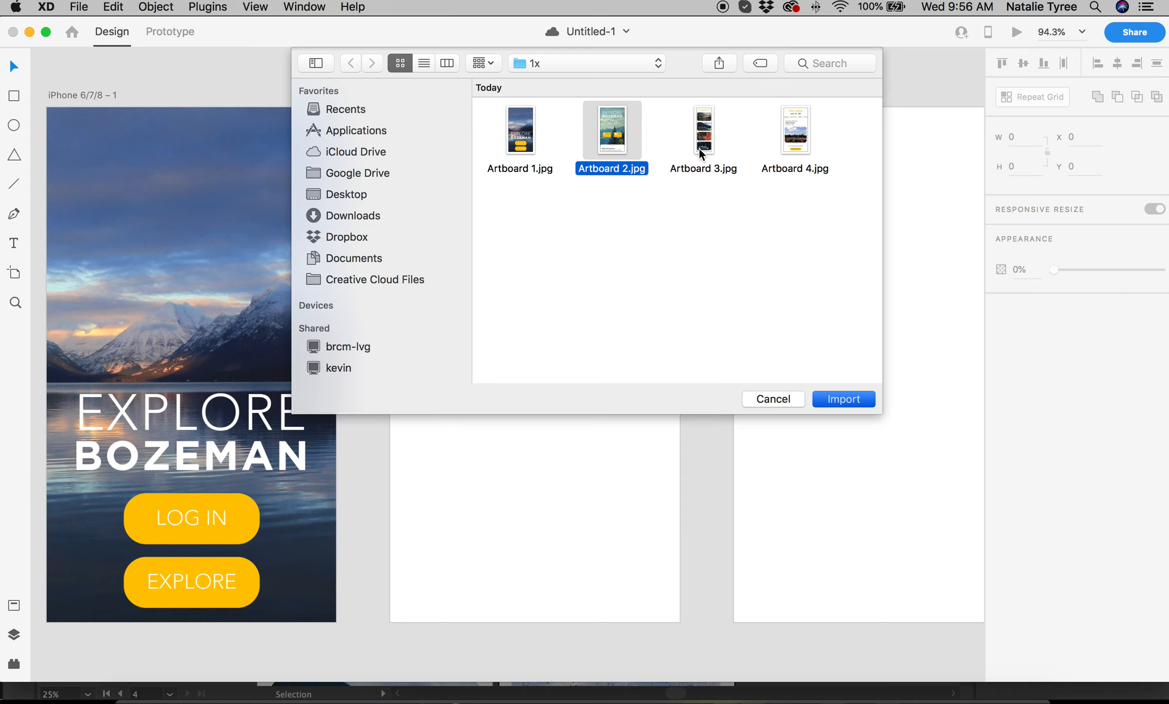
{"action": "key", "text": "Return"}
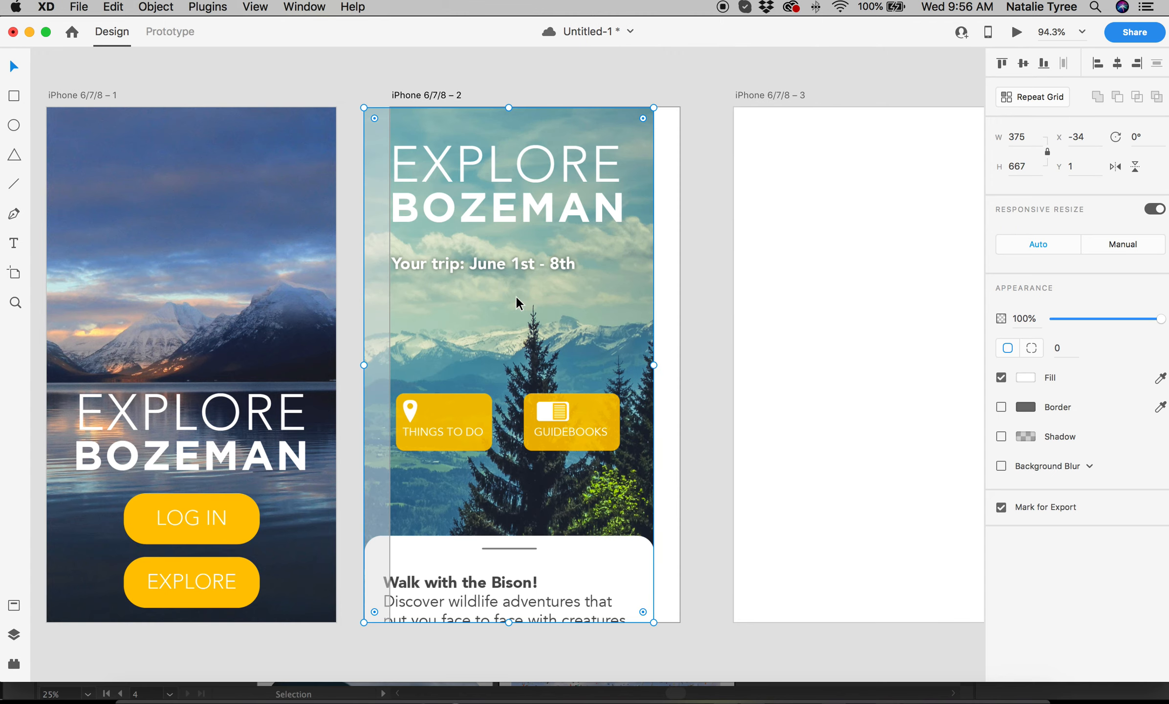
{"action": "left_click_drag", "start_coordinate": [605, 191], "coordinate": [620, 187]}
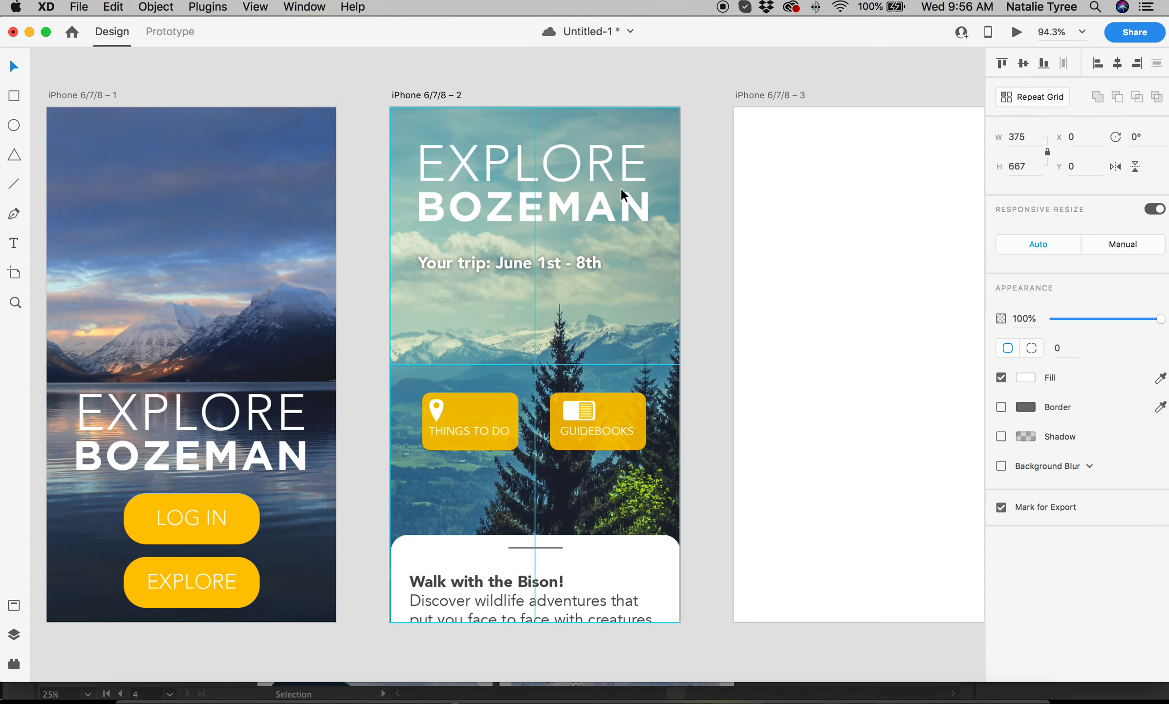
{"action": "scroll", "coordinate": [721, 208], "scroll_direction": "right", "scroll_amount": 10}
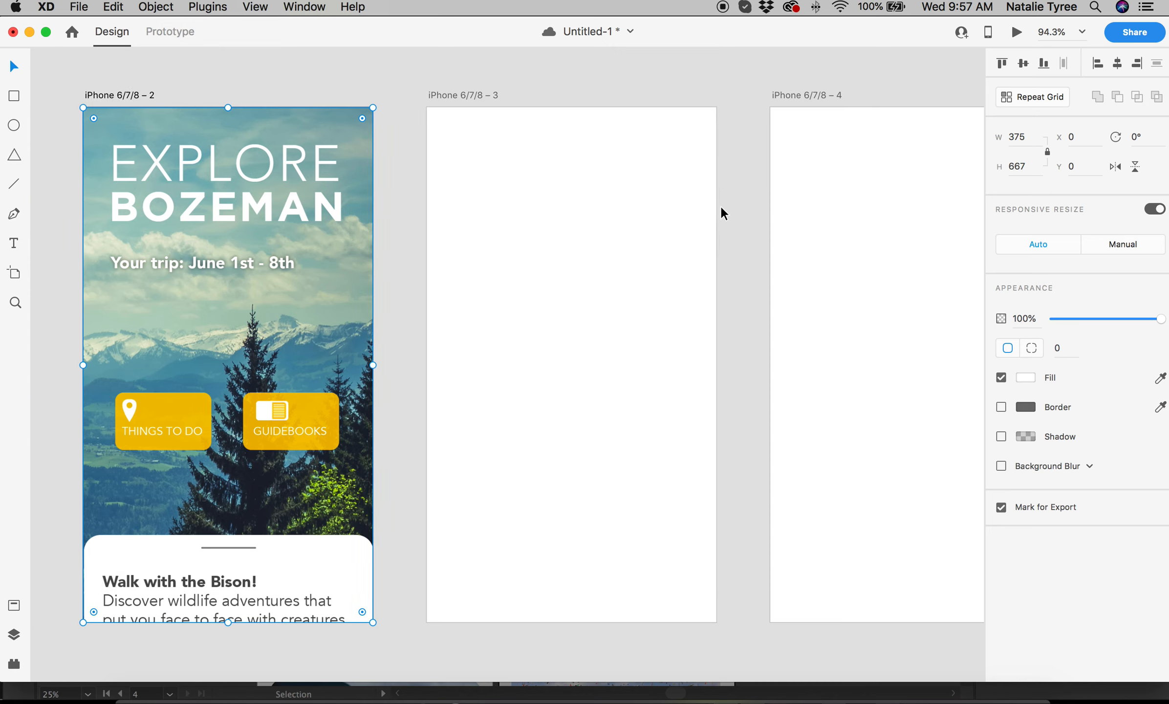
{"action": "scroll", "coordinate": [721, 207], "scroll_direction": "right", "scroll_amount": 2}
{"action": "left_click", "coordinate": [551, 195]}
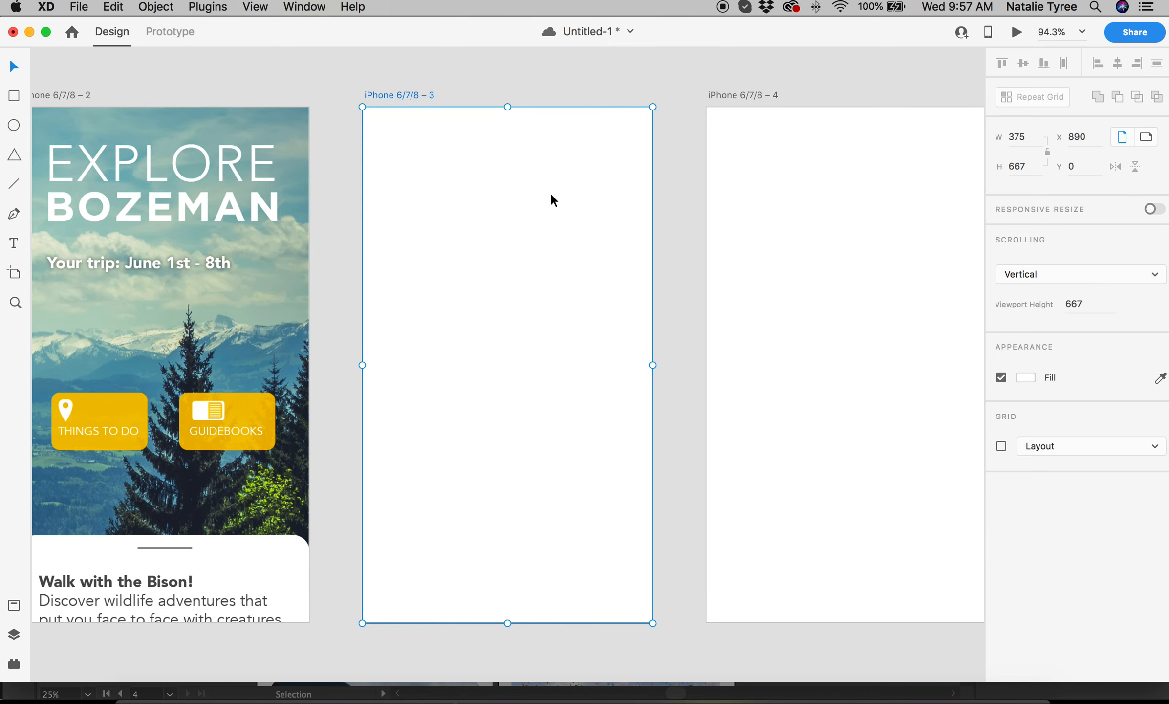
Stretch the third iPhone artboard to 375×1059 while its viewport stays 667 tall.
{"action": "scroll", "coordinate": [551, 194], "scroll_direction": "down", "scroll_amount": 5}
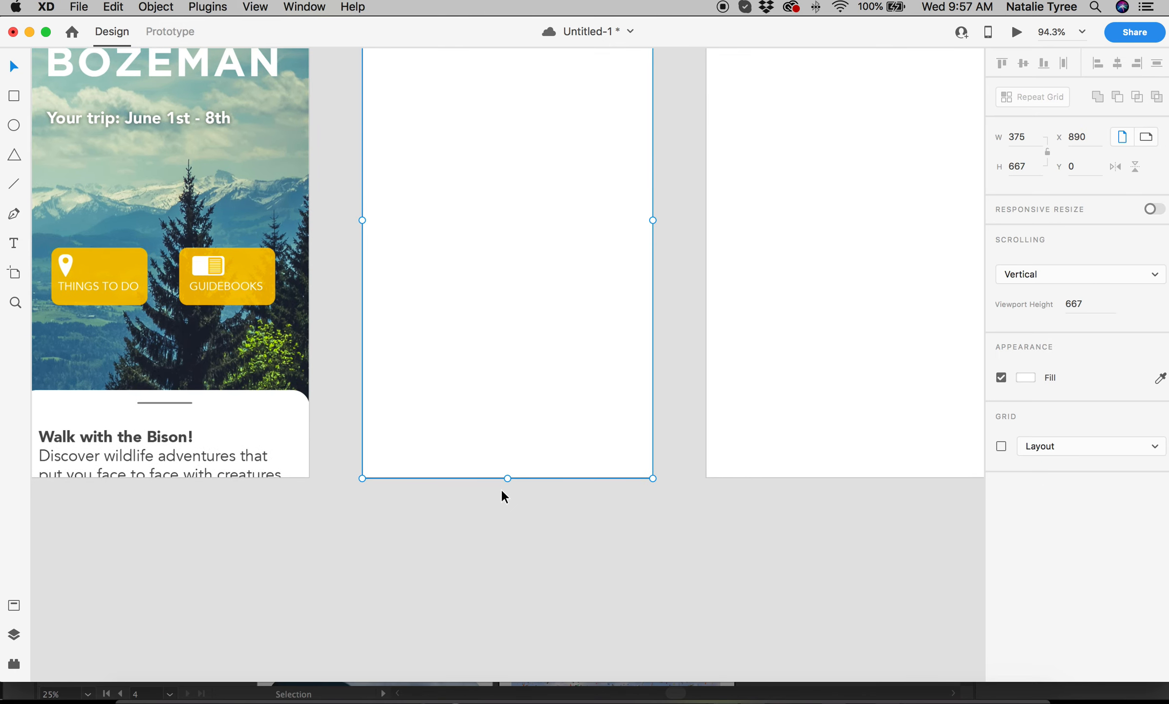
{"action": "left_click_drag", "start_coordinate": [511, 478], "coordinate": [511, 661]}
{"action": "scroll", "coordinate": [512, 536], "scroll_direction": "down", "scroll_amount": 5}
{"action": "left_click_drag", "start_coordinate": [509, 527], "coordinate": [507, 645]}
{"action": "left_click", "coordinate": [286, 416]}
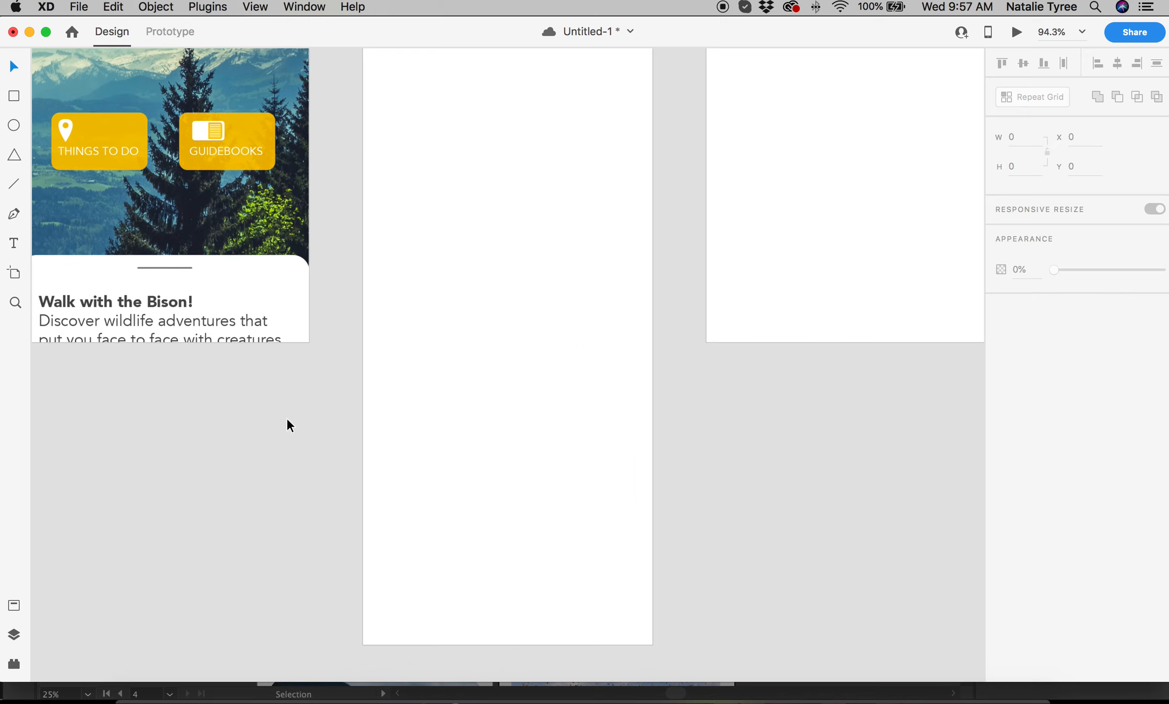
{"action": "left_click", "coordinate": [457, 451]}
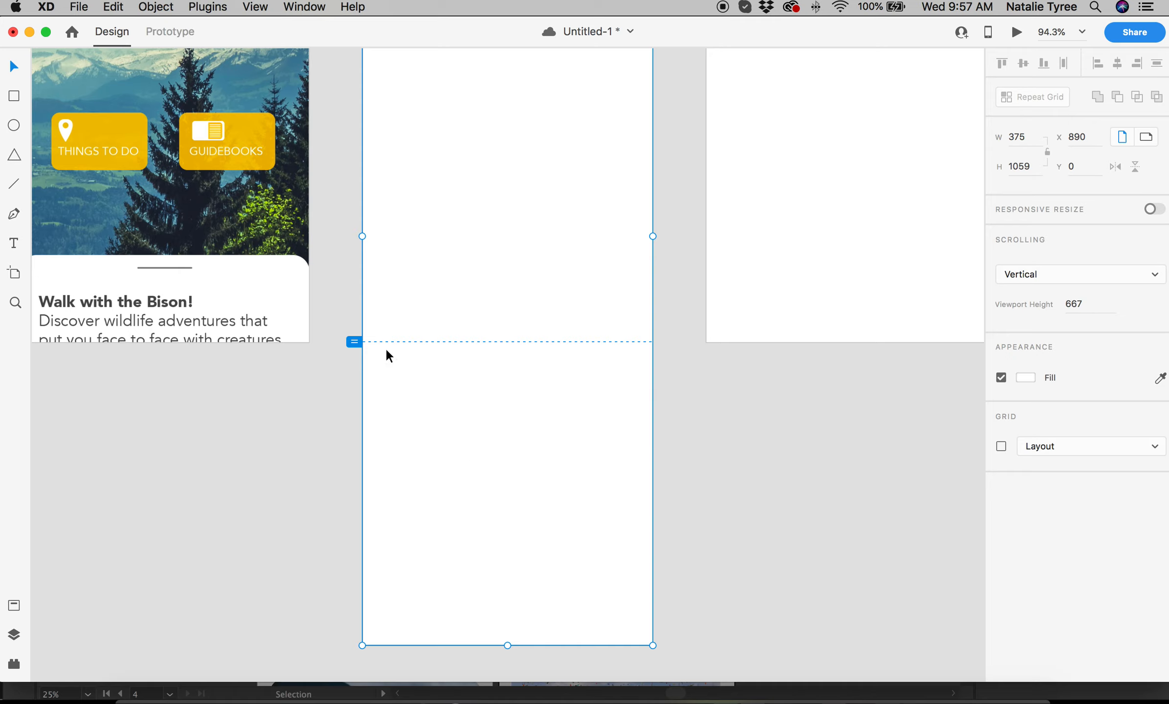
{"action": "scroll", "coordinate": [573, 416], "scroll_direction": "up", "scroll_amount": 5}
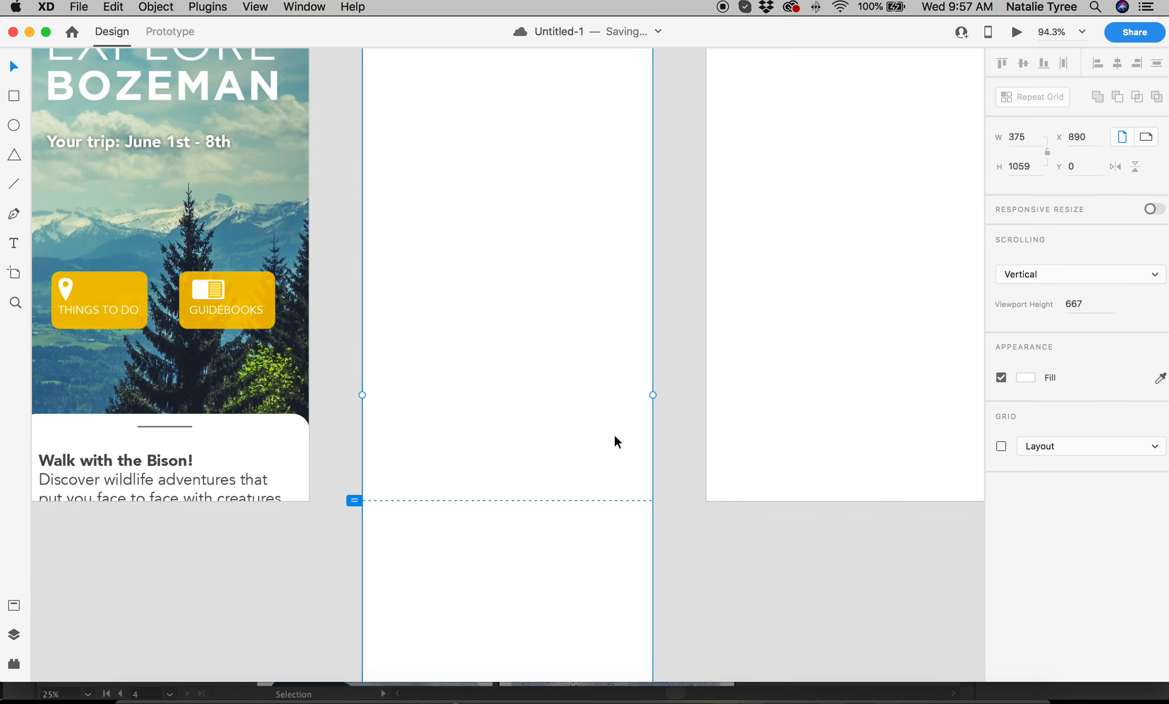
{"action": "scroll", "coordinate": [572, 416], "scroll_direction": "down", "scroll_amount": 4}
{"action": "scroll", "coordinate": [386, 323], "scroll_direction": "up", "scroll_amount": 4}
{"action": "scroll", "coordinate": [417, 352], "scroll_direction": "up", "scroll_amount": 1}
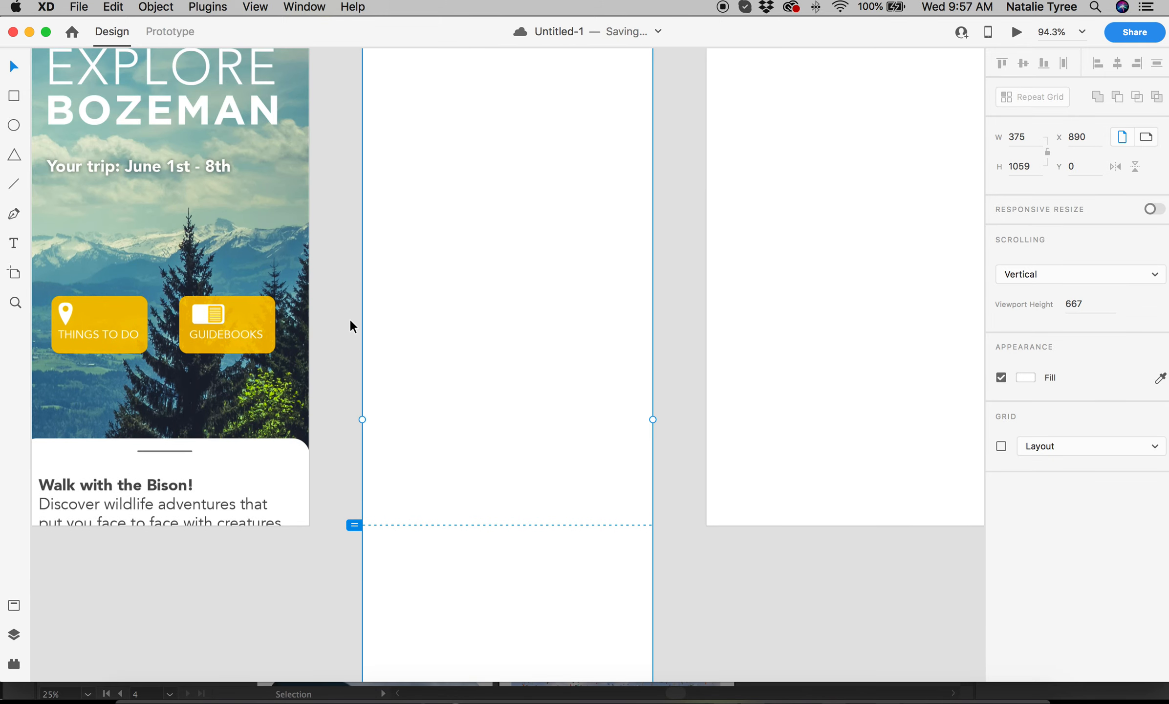
{"action": "left_click", "coordinate": [345, 325]}
{"action": "left_click", "coordinate": [79, 7]}
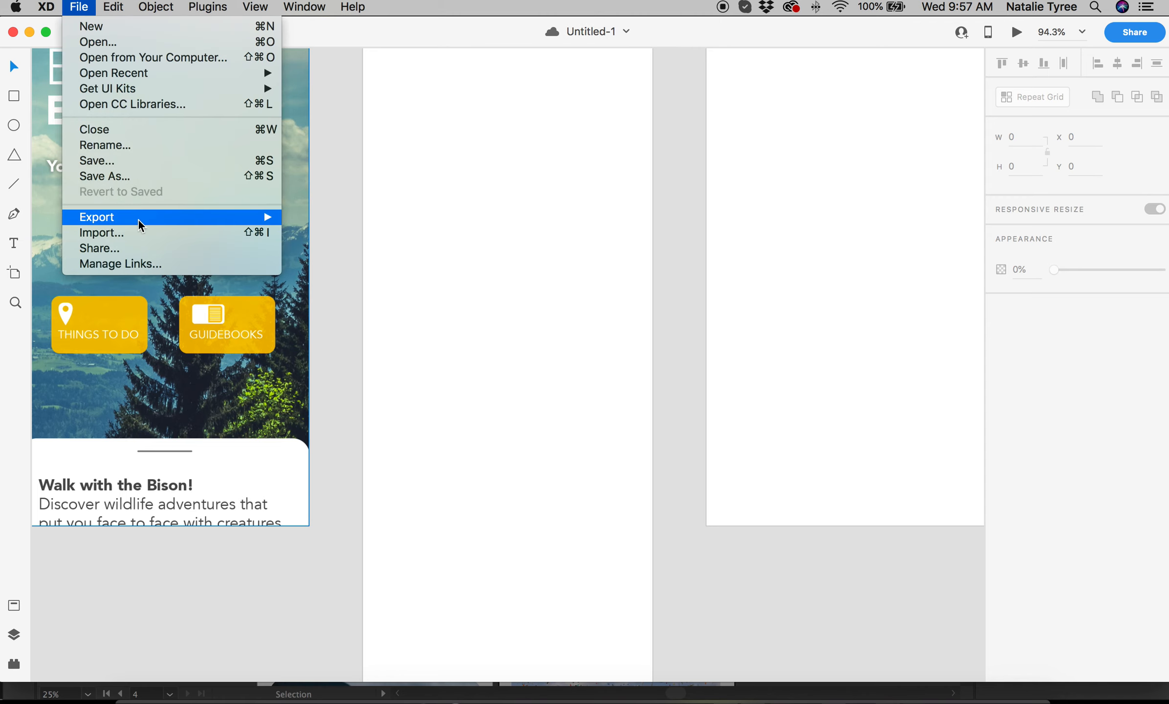
Import the 375×1056 Artboard 3.jpg Guidebooks mockup and snap it to the third artboard at 0,0.
{"action": "left_click", "coordinate": [142, 233]}
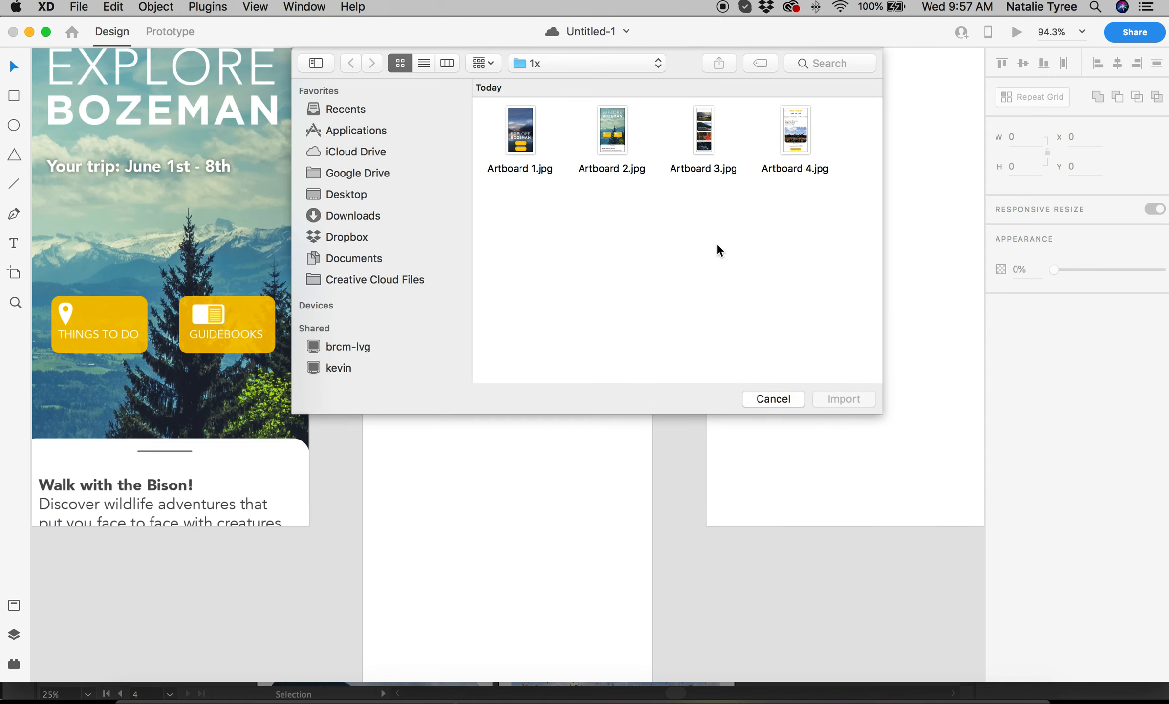
{"action": "left_click", "coordinate": [704, 146]}
{"action": "left_click", "coordinate": [844, 398]}
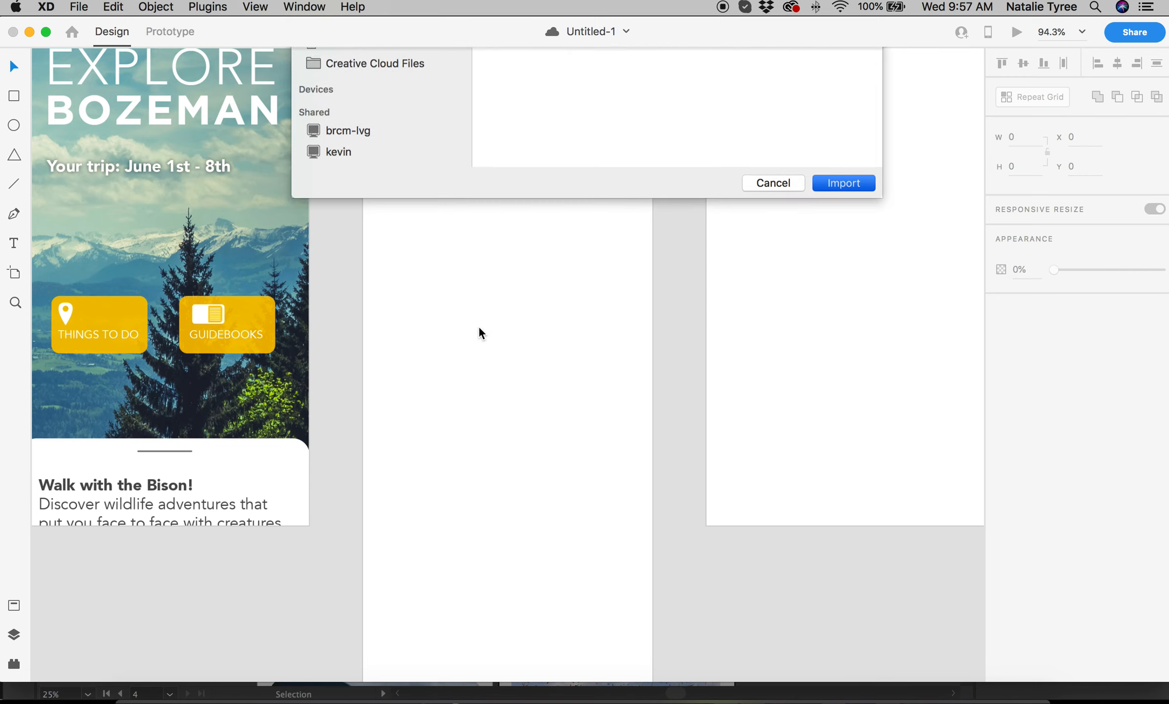
{"action": "scroll", "coordinate": [454, 270], "scroll_direction": "up", "scroll_amount": 5}
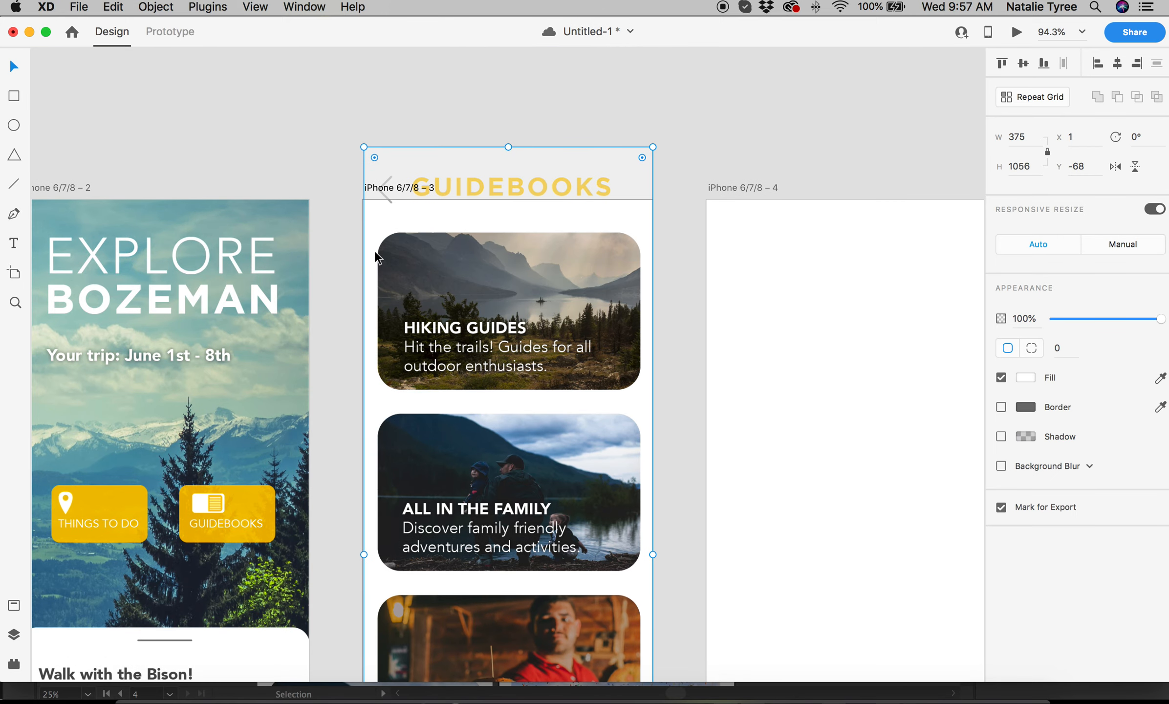
{"action": "left_click_drag", "start_coordinate": [439, 172], "coordinate": [406, 248]}
{"action": "left_click", "coordinate": [348, 294]}
{"action": "scroll", "coordinate": [516, 295], "scroll_direction": "down", "scroll_amount": 10}
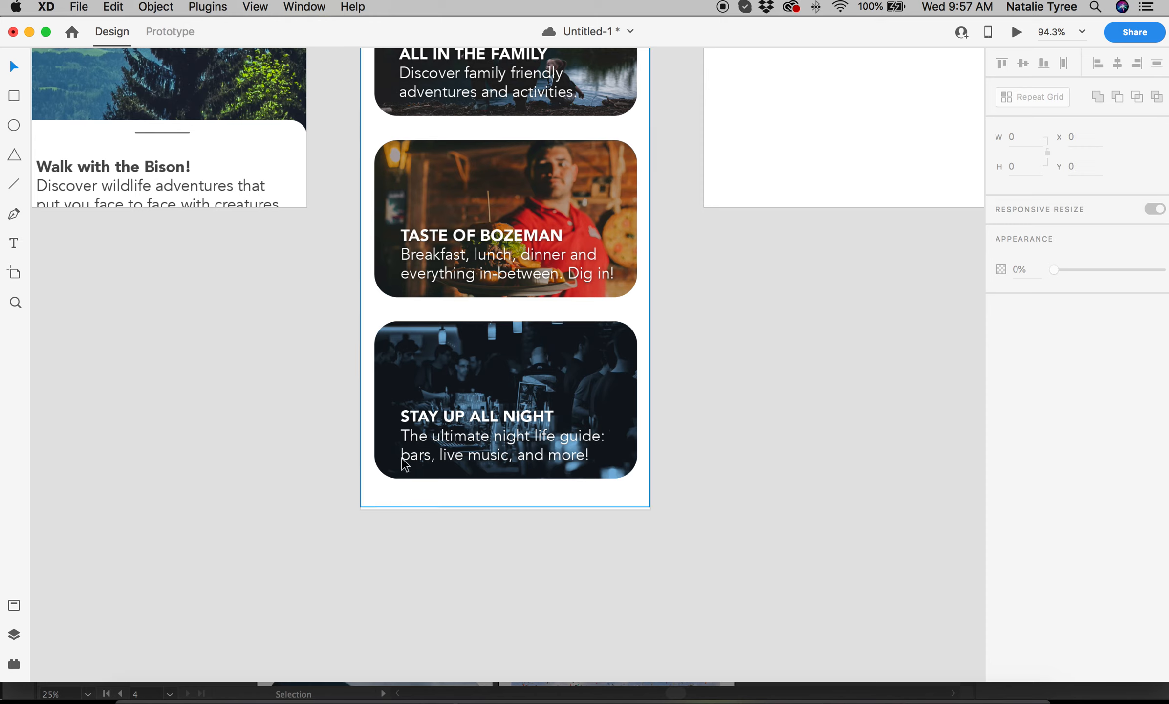
{"action": "left_click", "coordinate": [372, 507]}
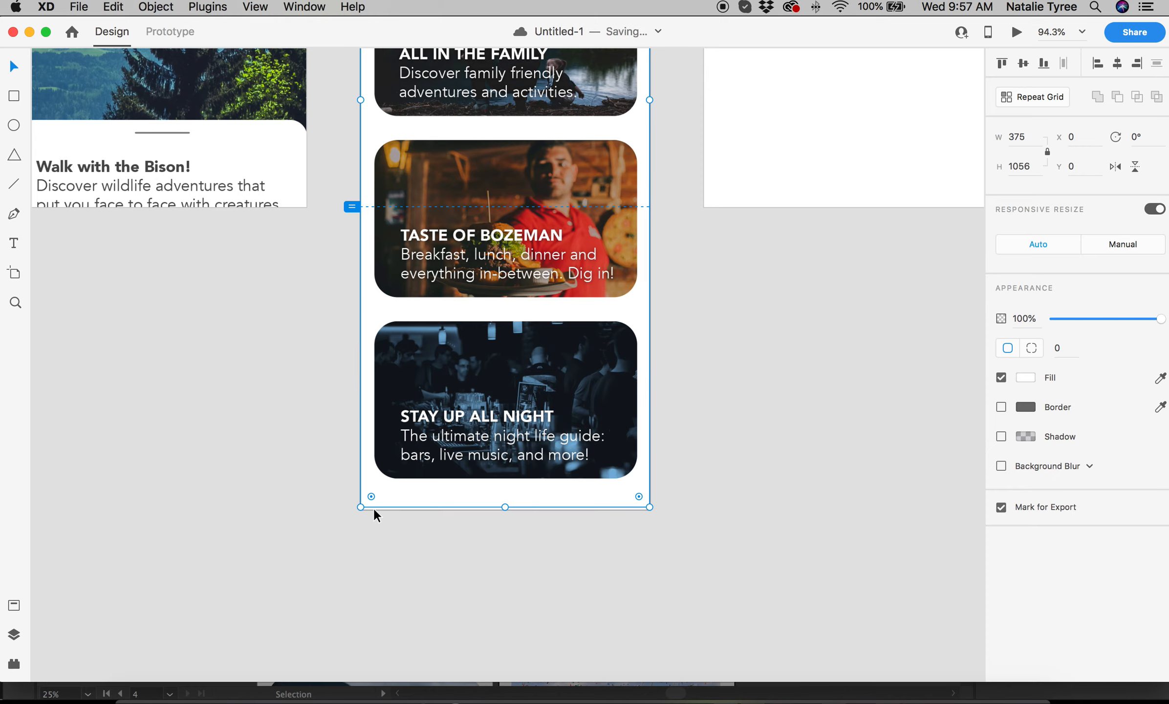
Select the tall Guidebooks artboard to check its height.
{"action": "left_click", "coordinate": [505, 508]}
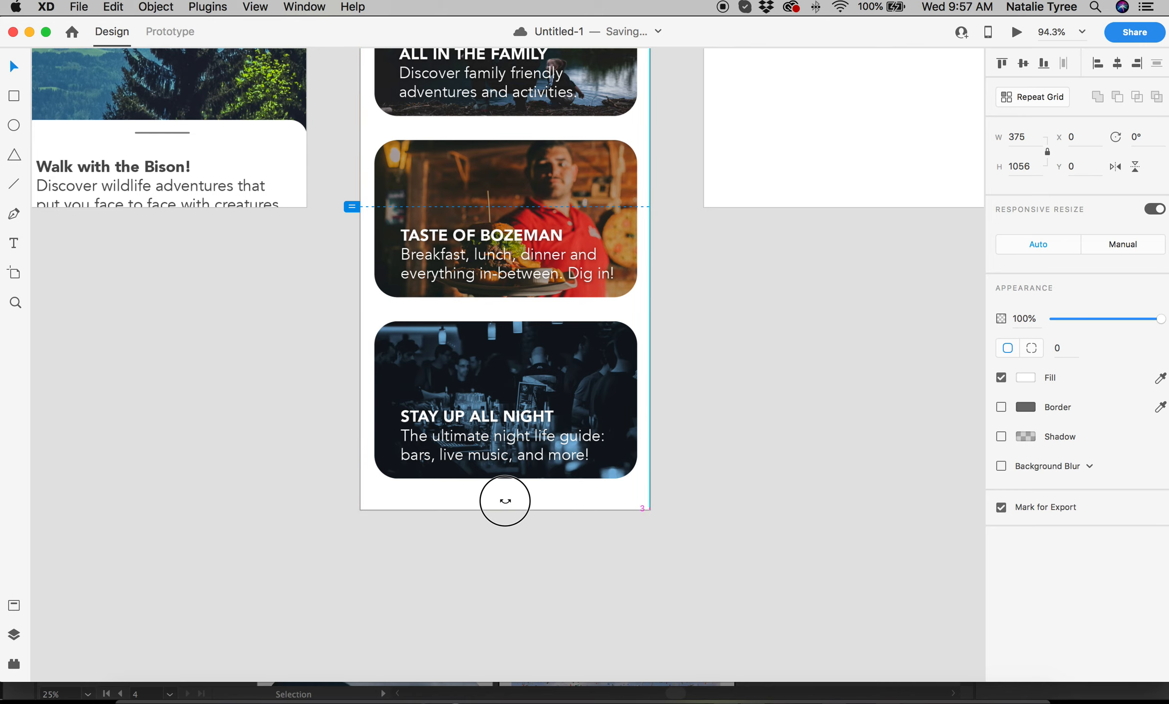
{"action": "left_click", "coordinate": [567, 533]}
{"action": "scroll", "coordinate": [760, 384], "scroll_direction": "up", "scroll_amount": 2}
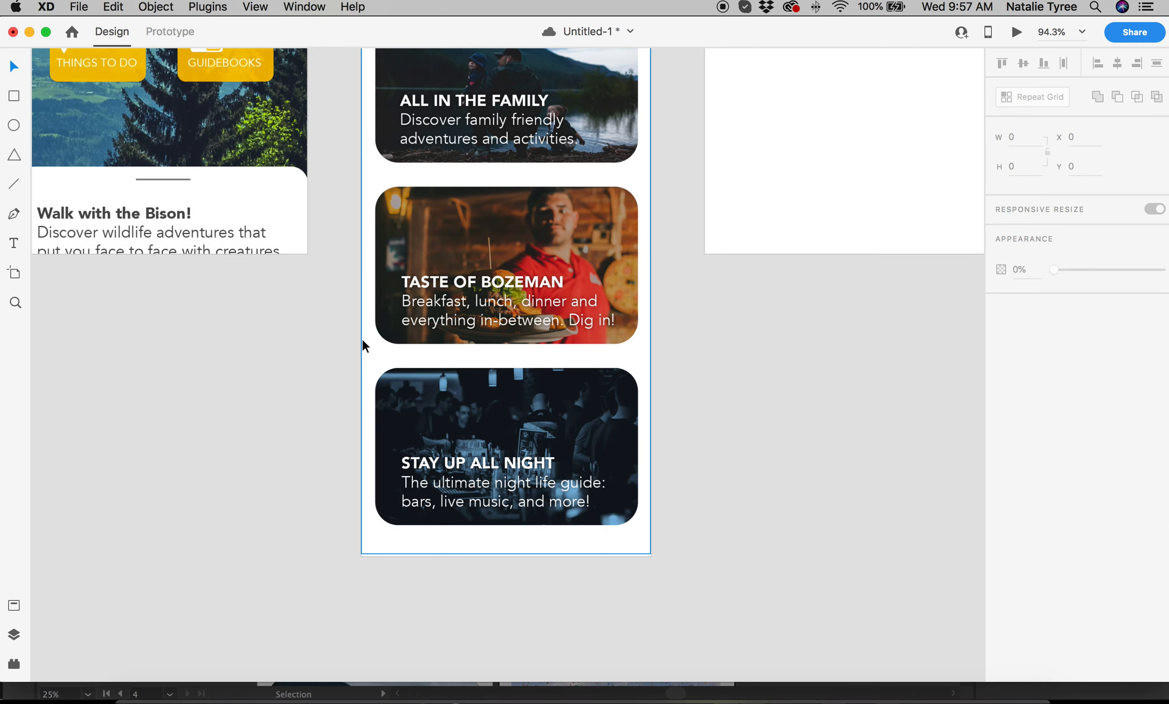
{"action": "left_click", "coordinate": [362, 338]}
Scroll through the Guidebooks screen from Hiking Guides down to Stay Up All Night, then deselect it.
{"action": "scroll", "coordinate": [363, 342], "scroll_direction": "up", "scroll_amount": 2}
{"action": "scroll", "coordinate": [435, 357], "scroll_direction": "right", "scroll_amount": 2}
{"action": "scroll", "coordinate": [432, 350], "scroll_direction": "right", "scroll_amount": 2}
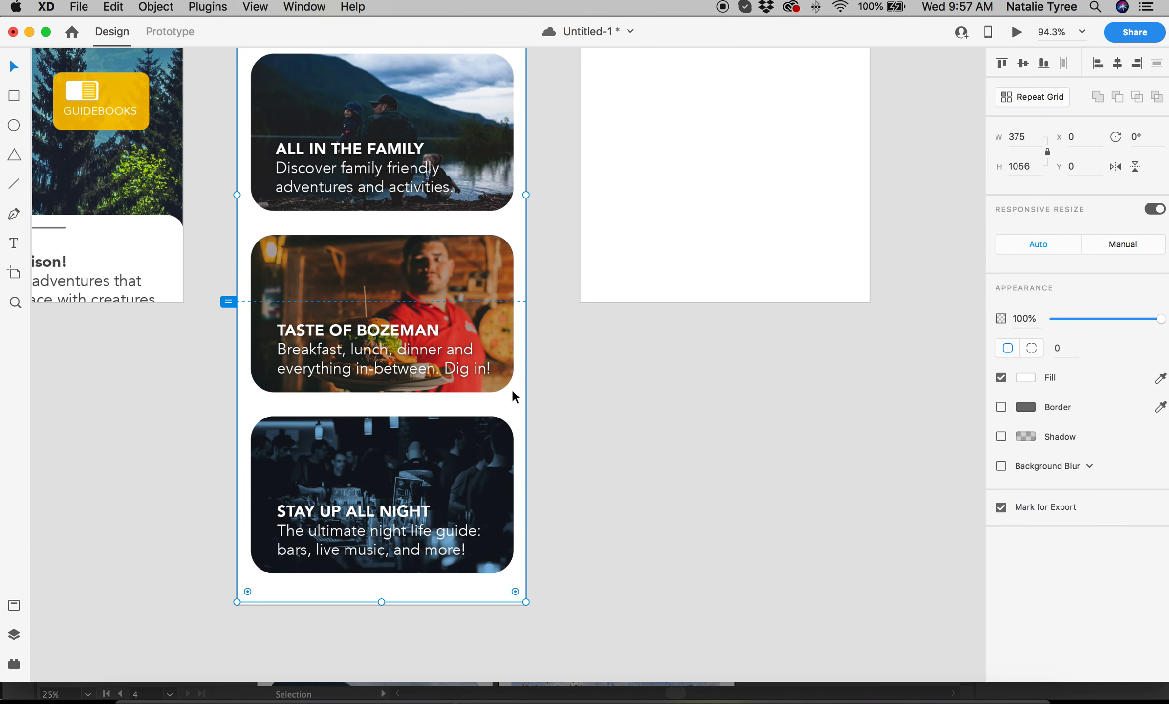
{"action": "scroll", "coordinate": [433, 289], "scroll_direction": "up", "scroll_amount": 10}
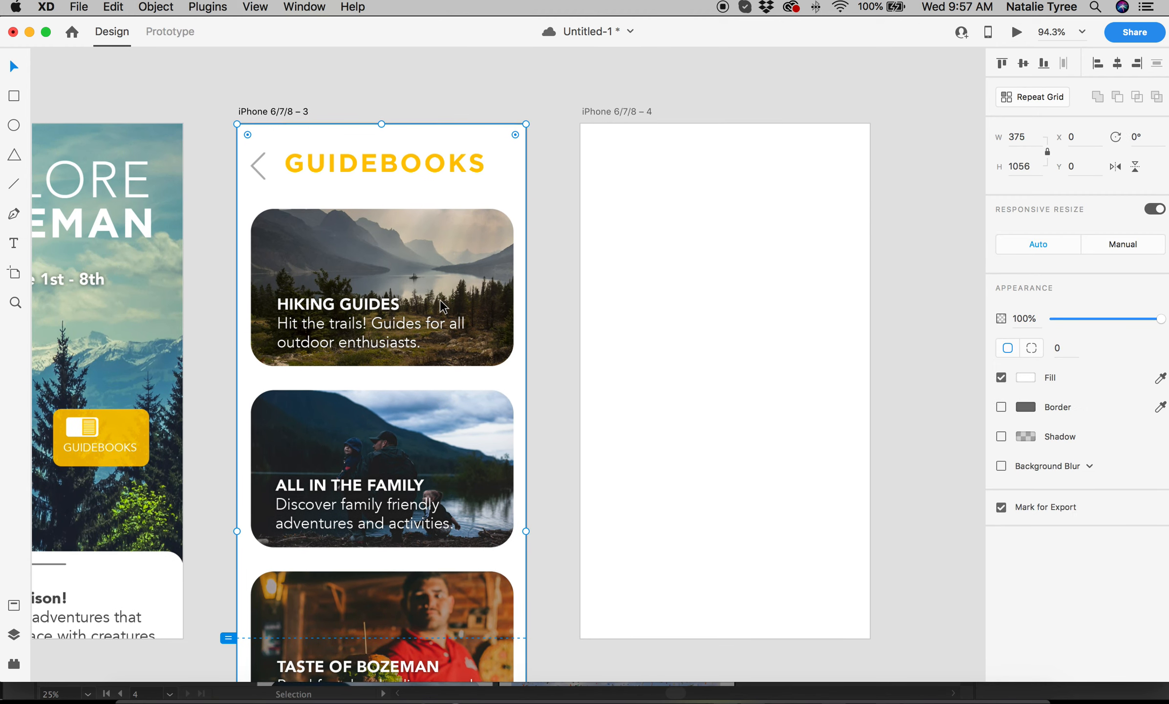
{"action": "scroll", "coordinate": [441, 306], "scroll_direction": "down", "scroll_amount": 5}
{"action": "scroll", "coordinate": [430, 328], "scroll_direction": "left", "scroll_amount": 3}
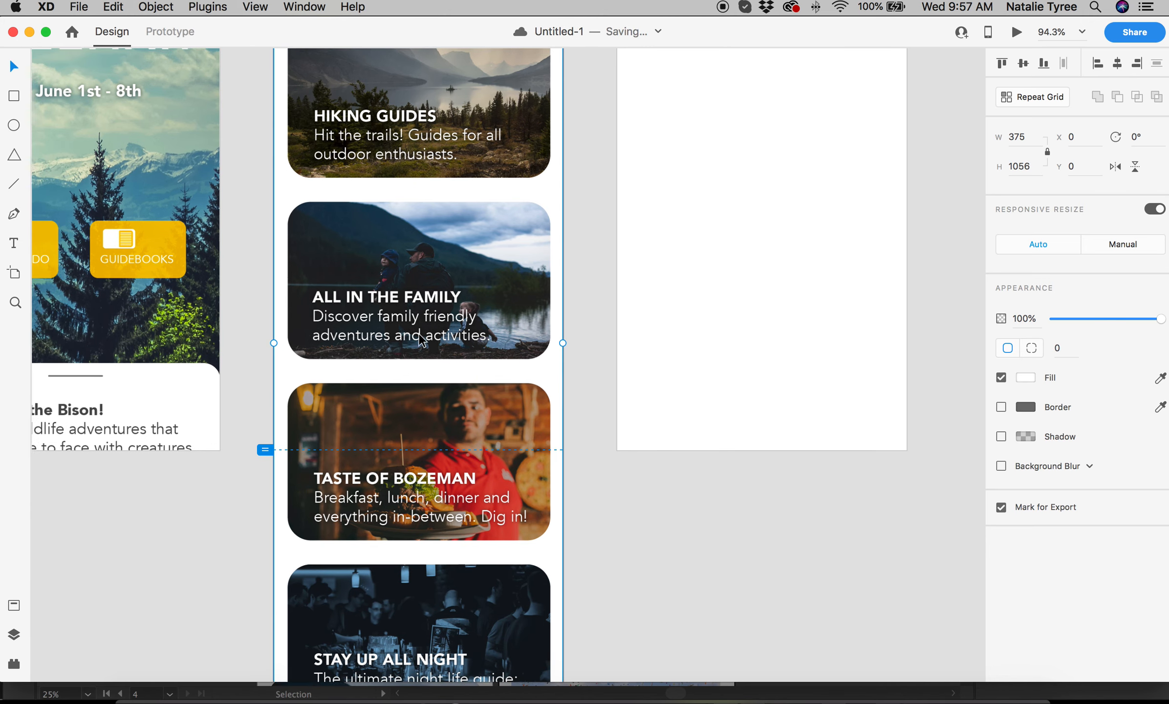
{"action": "scroll", "coordinate": [419, 339], "scroll_direction": "up", "scroll_amount": 2}
{"action": "scroll", "coordinate": [419, 334], "scroll_direction": "up", "scroll_amount": 2}
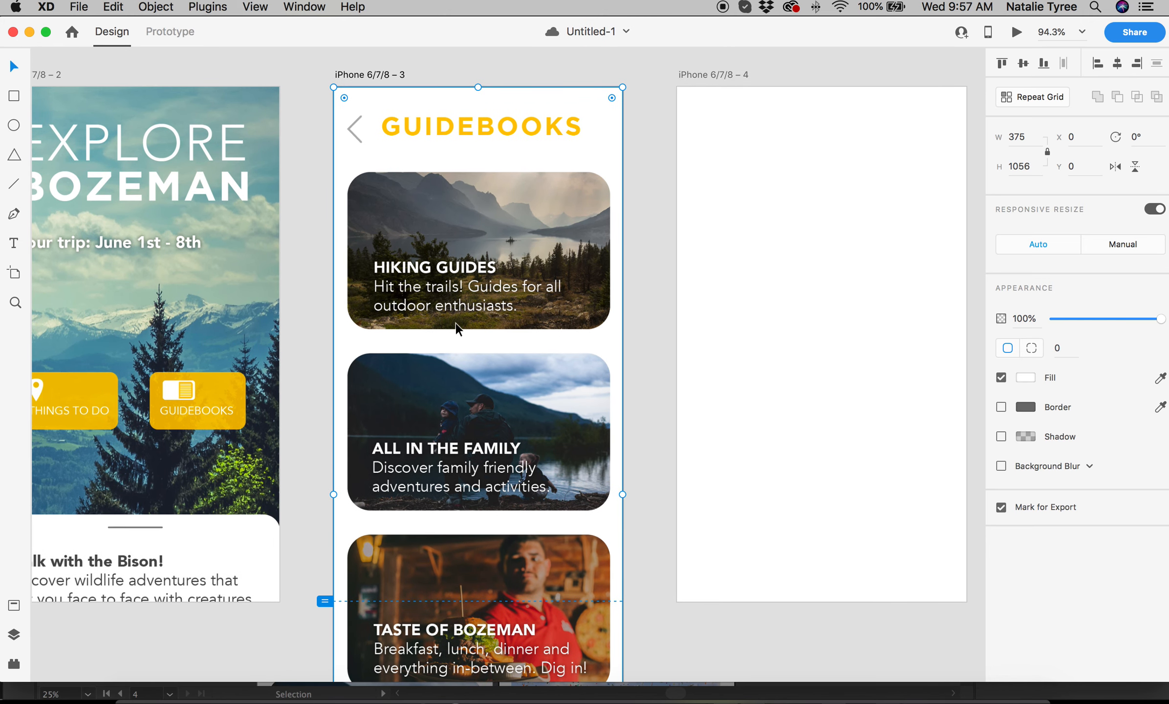
{"action": "scroll", "coordinate": [452, 329], "scroll_direction": "down", "scroll_amount": 2}
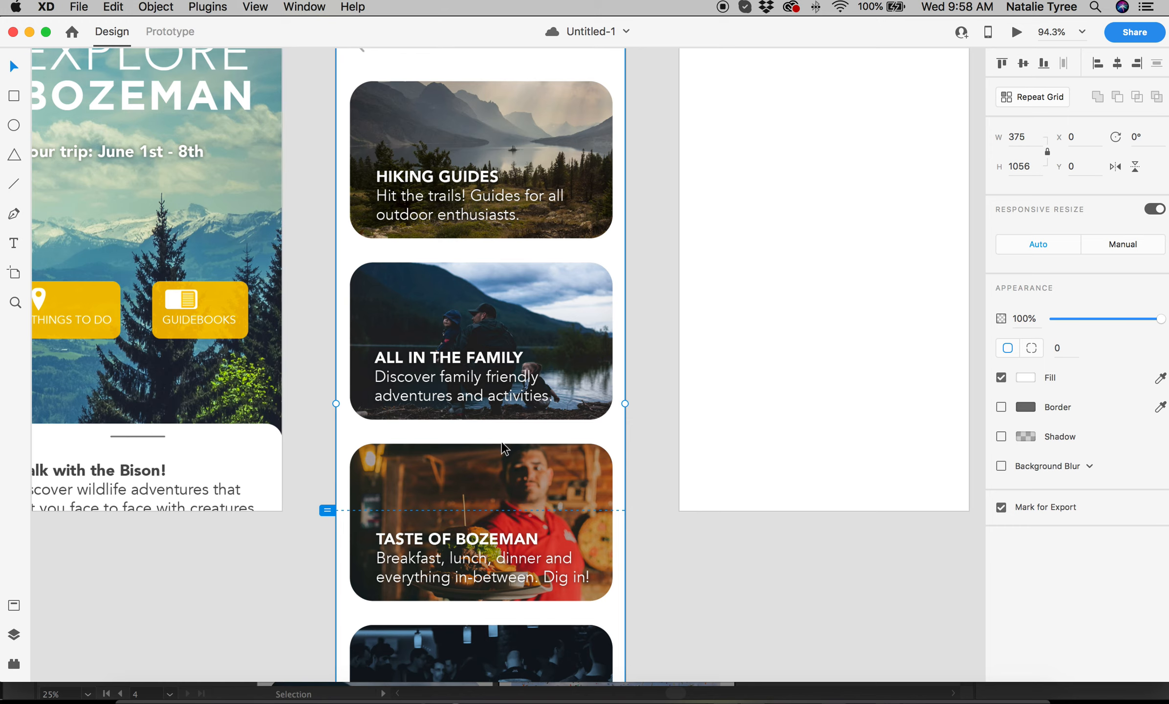
{"action": "scroll", "coordinate": [629, 489], "scroll_direction": "right", "scroll_amount": 3}
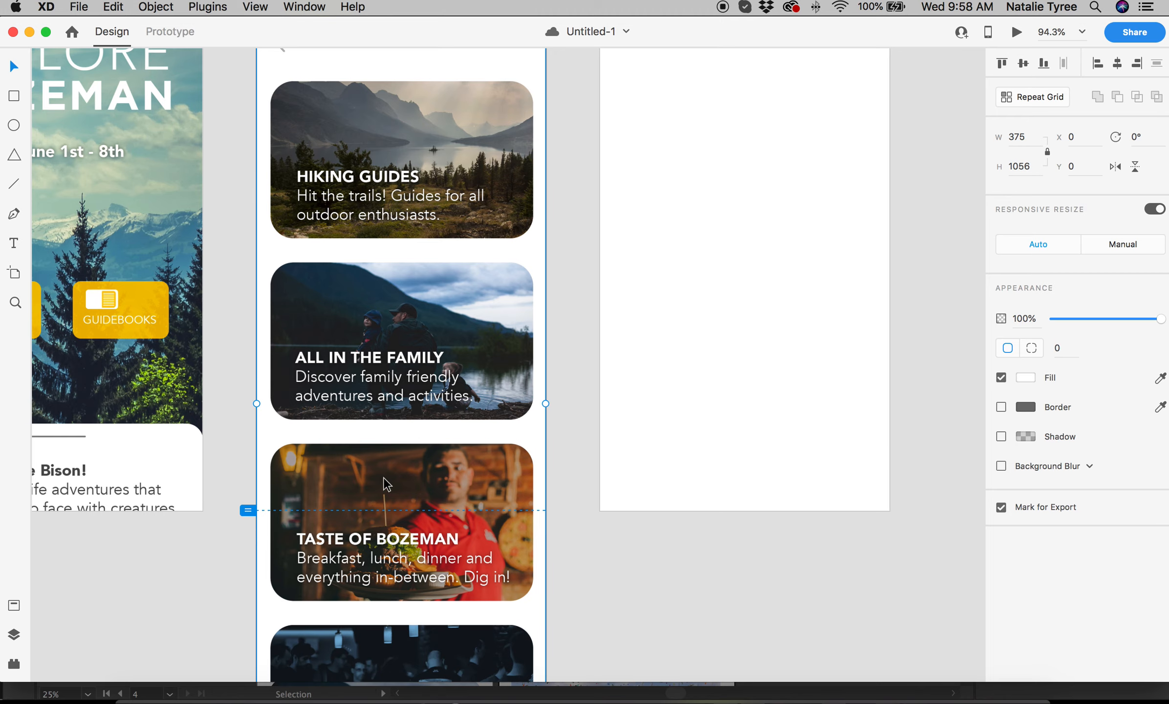
{"action": "scroll", "coordinate": [430, 496], "scroll_direction": "up", "scroll_amount": 3}
{"action": "scroll", "coordinate": [430, 496], "scroll_direction": "down", "scroll_amount": 4}
{"action": "scroll", "coordinate": [428, 494], "scroll_direction": "down", "scroll_amount": 8}
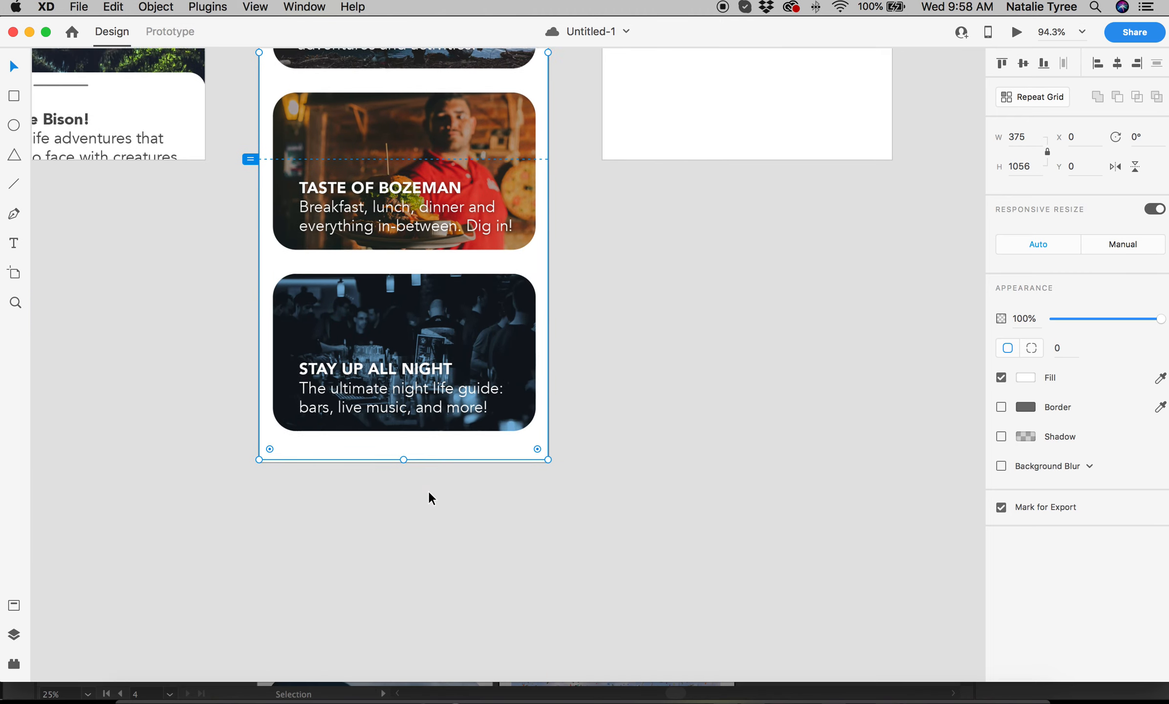
{"action": "scroll", "coordinate": [428, 490], "scroll_direction": "up", "scroll_amount": 10}
{"action": "scroll", "coordinate": [484, 458], "scroll_direction": "right", "scroll_amount": 1}
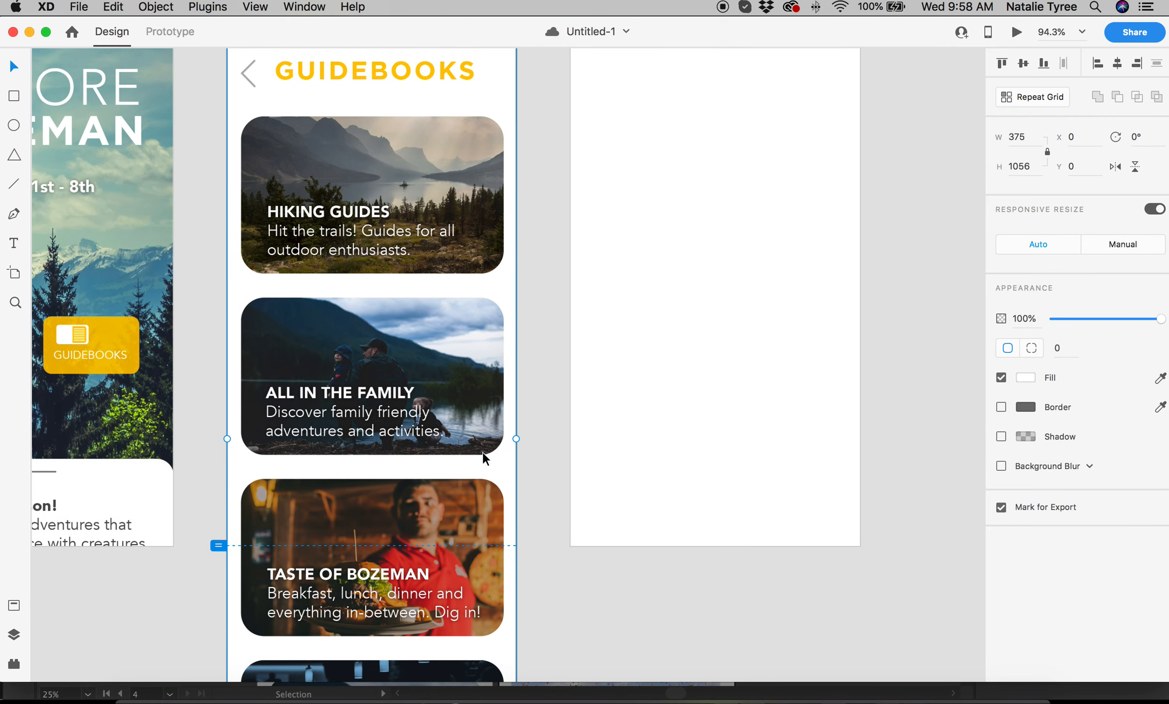
{"action": "left_click", "coordinate": [552, 370]}
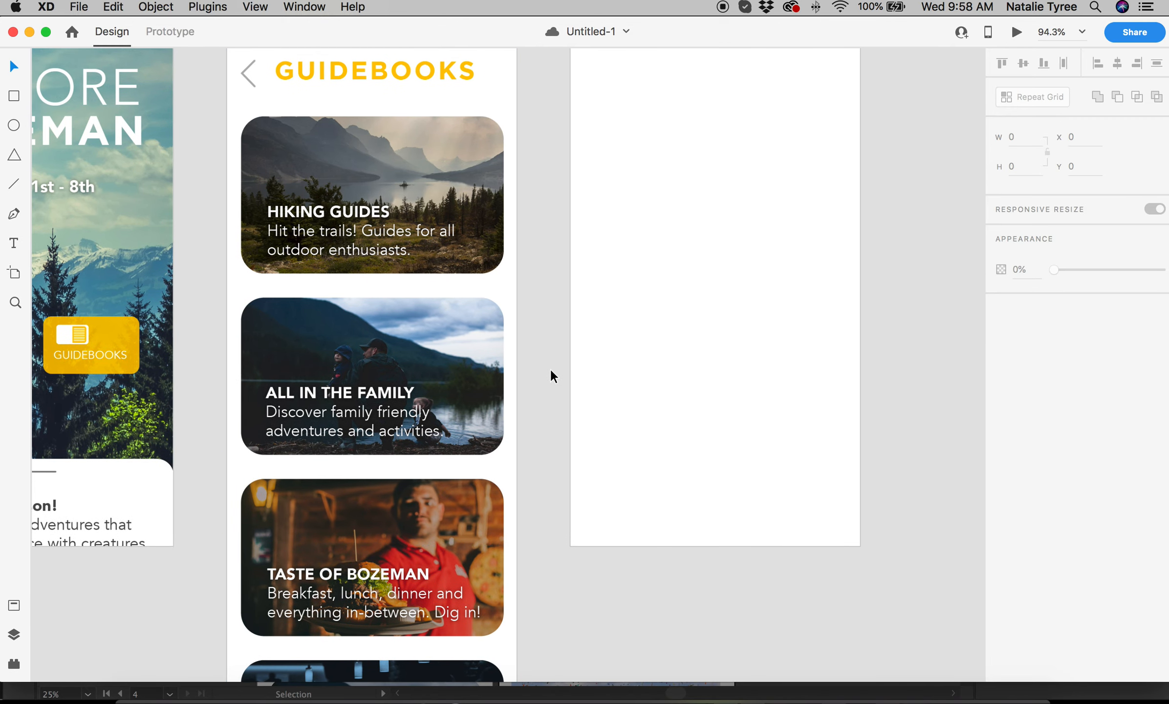
{"action": "scroll", "coordinate": [553, 374], "scroll_direction": "up", "scroll_amount": 3}
{"action": "scroll", "coordinate": [551, 384], "scroll_direction": "right", "scroll_amount": 2}
Import Artboard 4.jpg and snap the This Week mockup onto the fourth artboard at 0,0.
{"action": "left_click", "coordinate": [75, 6]}
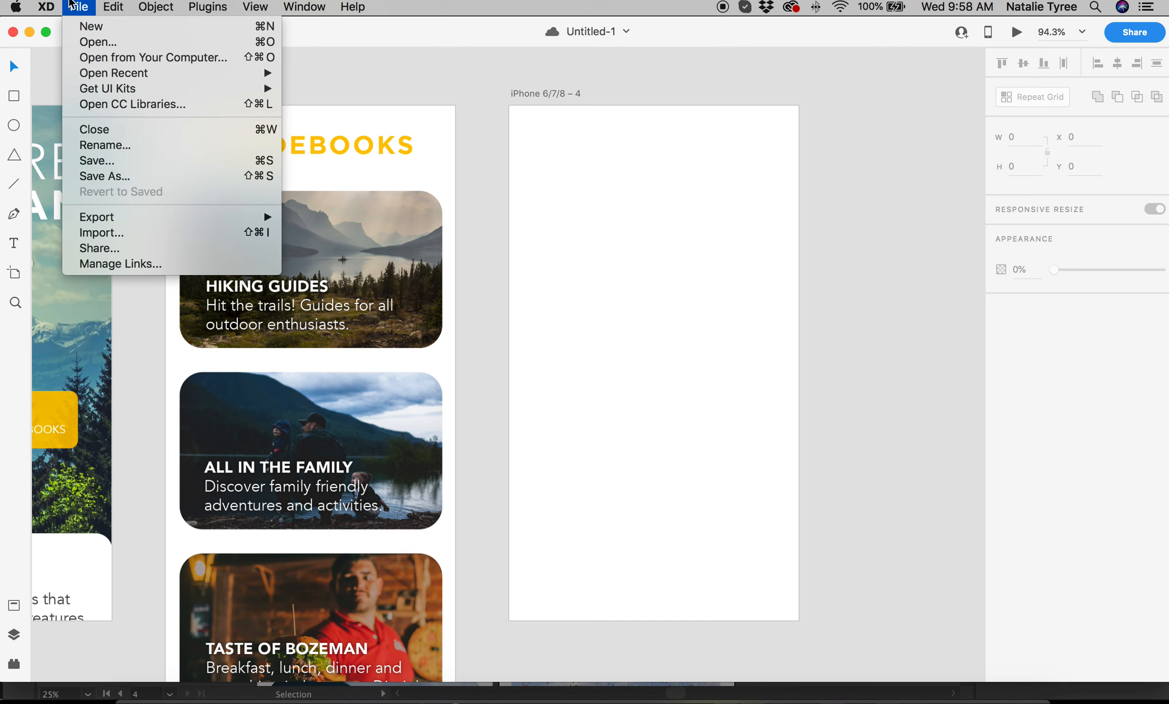
{"action": "left_click", "coordinate": [183, 233]}
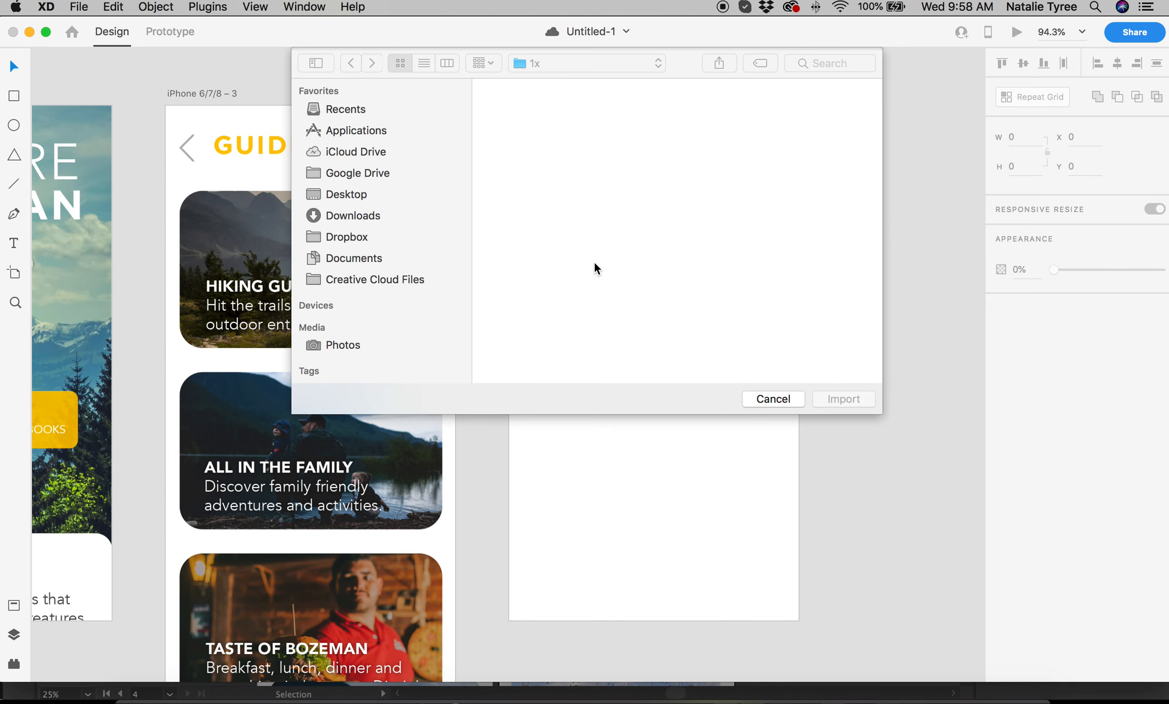
{"action": "left_click", "coordinate": [796, 131]}
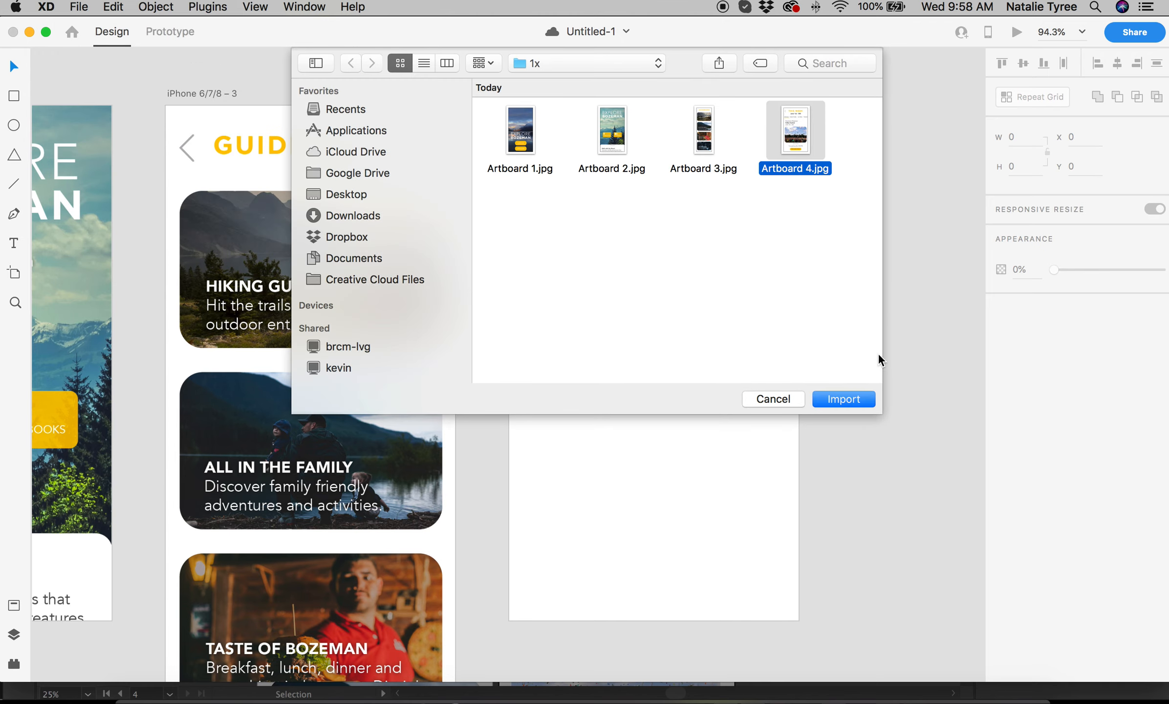
{"action": "left_click", "coordinate": [844, 399]}
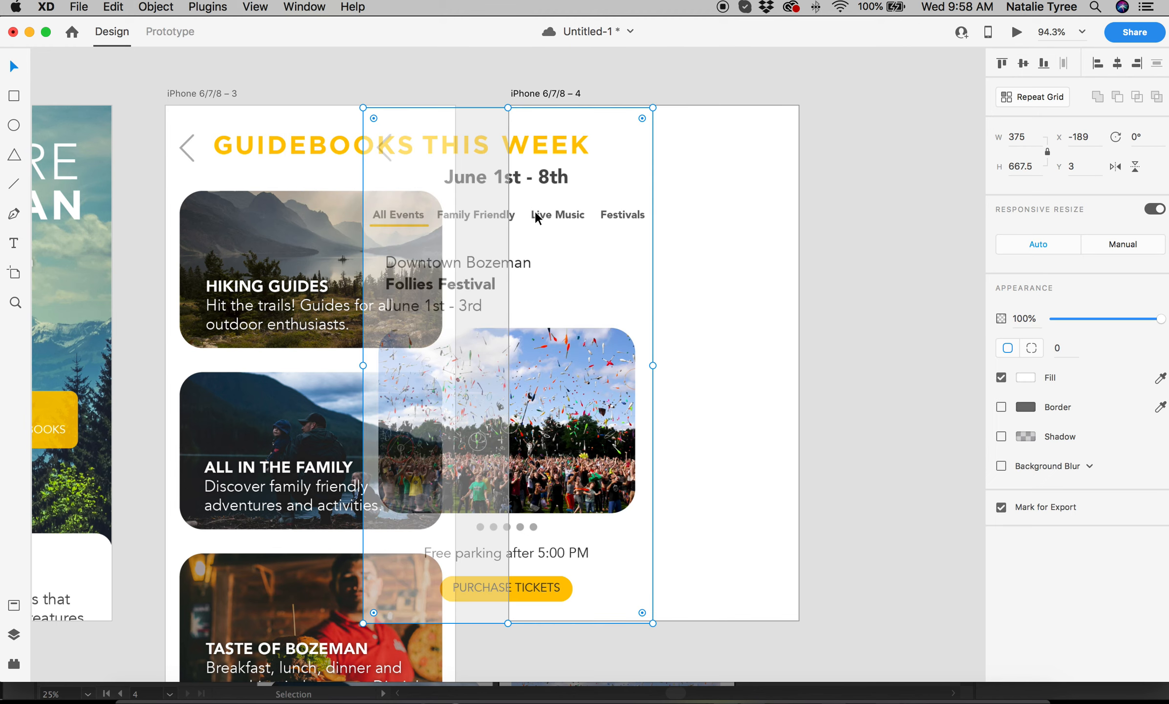
{"action": "left_click_drag", "start_coordinate": [535, 213], "coordinate": [680, 214]}
{"action": "left_click", "coordinate": [895, 269]}
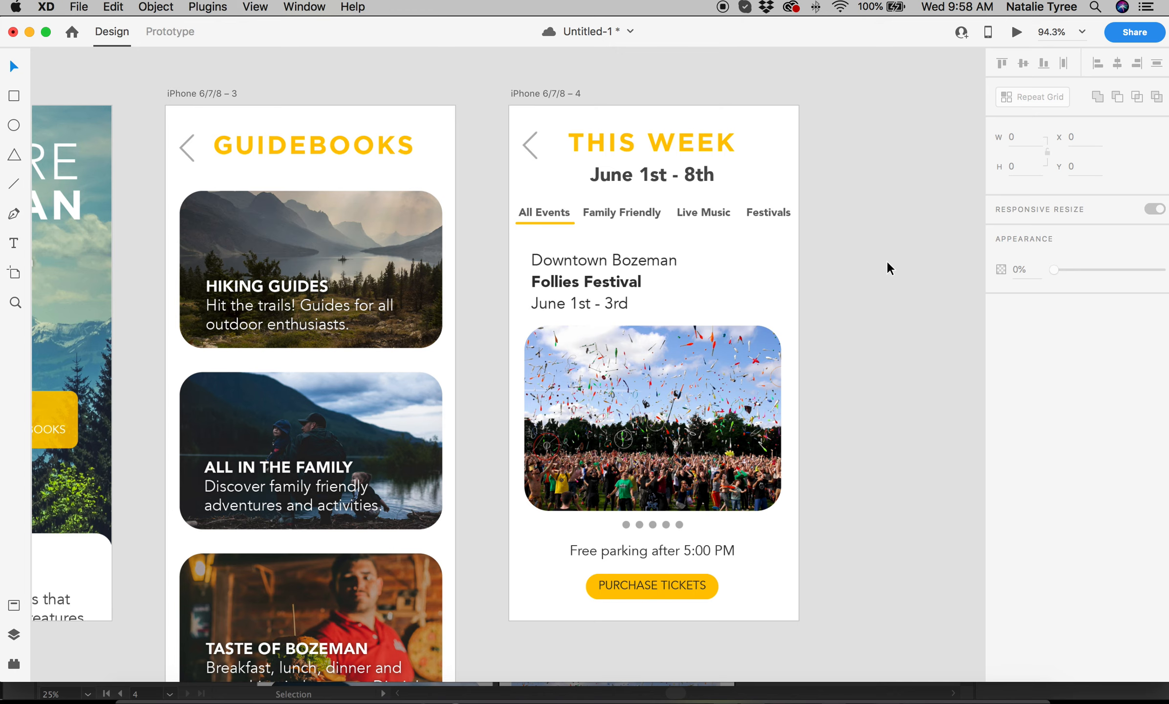
Pan across the canvas to review the login, home, Guidebooks and This Week screens.
{"action": "scroll", "coordinate": [887, 259], "scroll_direction": "left", "scroll_amount": 5}
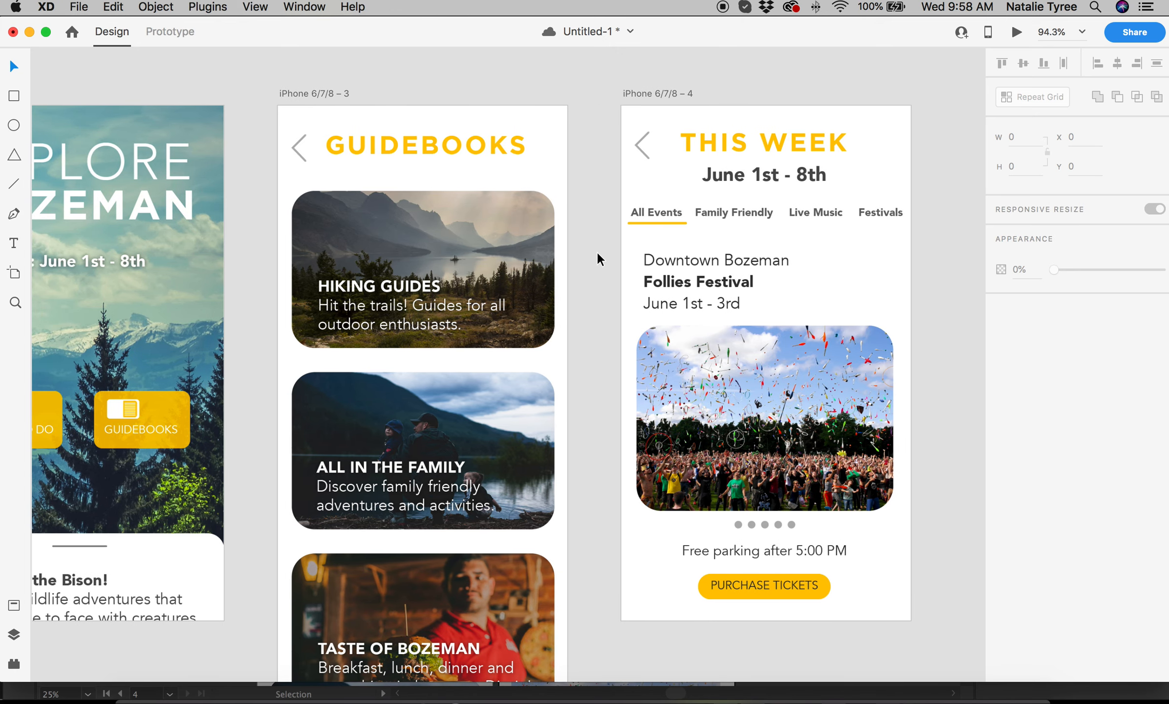
{"action": "scroll", "coordinate": [597, 250], "scroll_direction": "left", "scroll_amount": 8}
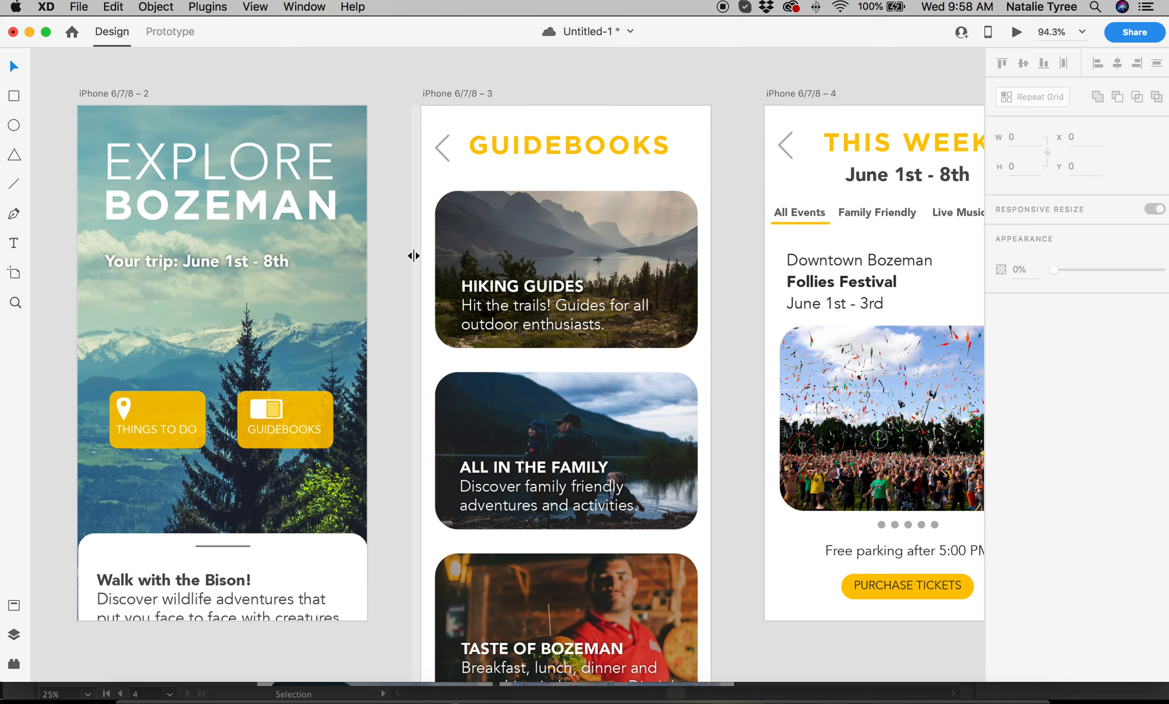
{"action": "scroll", "coordinate": [414, 256], "scroll_direction": "left", "scroll_amount": 20}
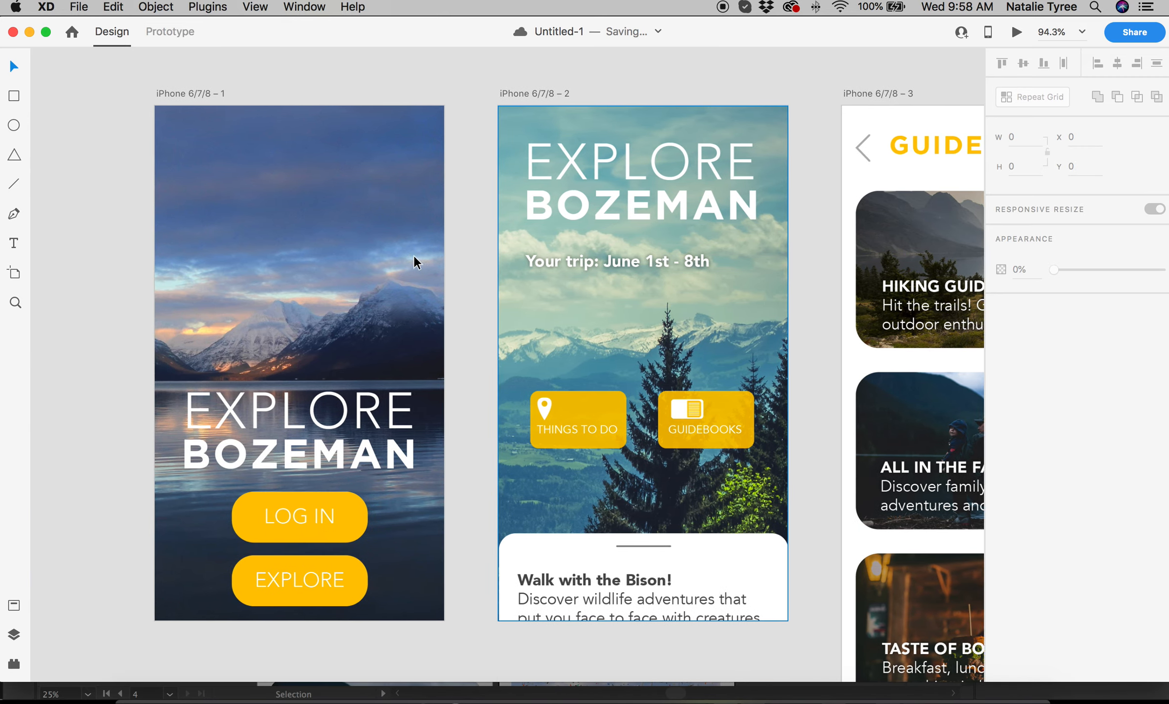
{"action": "scroll", "coordinate": [414, 255], "scroll_direction": "right", "scroll_amount": 11}
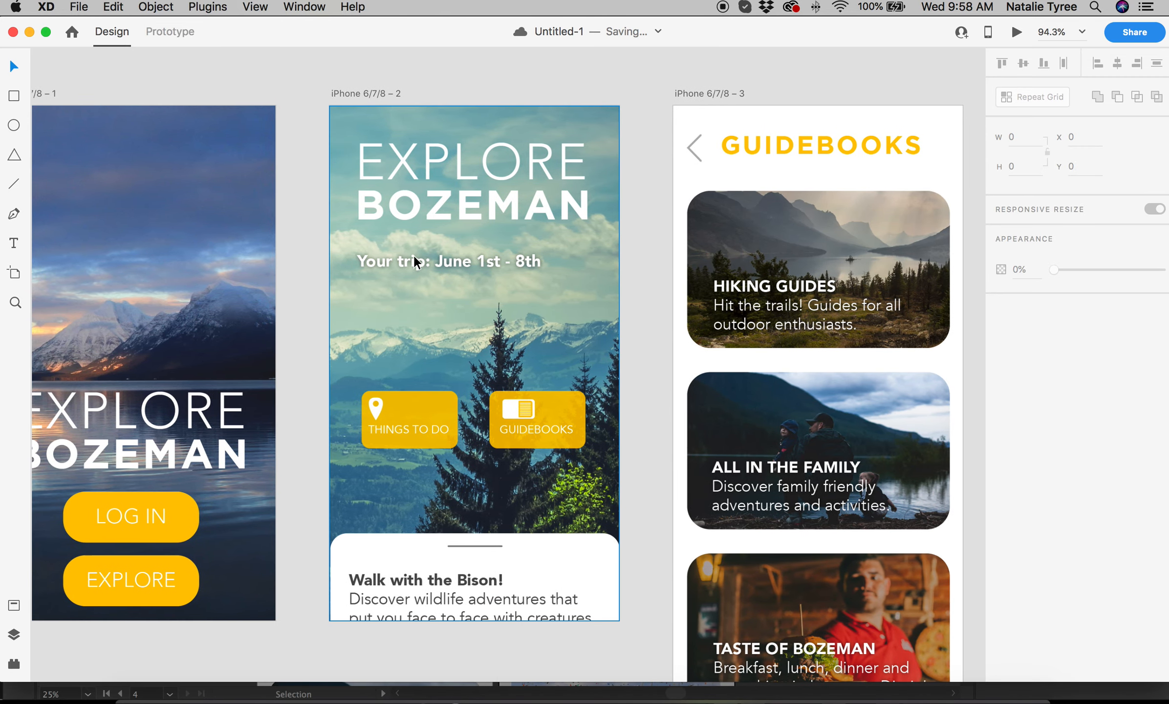
{"action": "scroll", "coordinate": [414, 255], "scroll_direction": "left", "scroll_amount": 4}
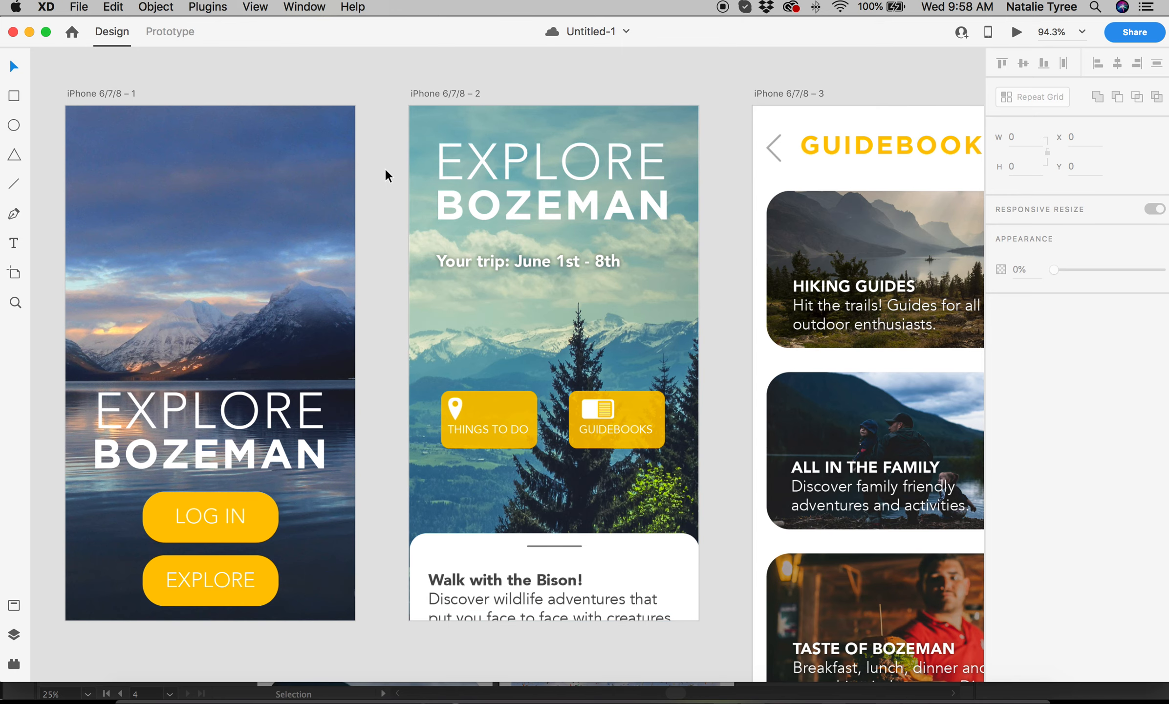
{"action": "scroll", "coordinate": [385, 170], "scroll_direction": "down", "scroll_amount": 5}
{"action": "scroll", "coordinate": [385, 170], "scroll_direction": "up", "scroll_amount": 5}
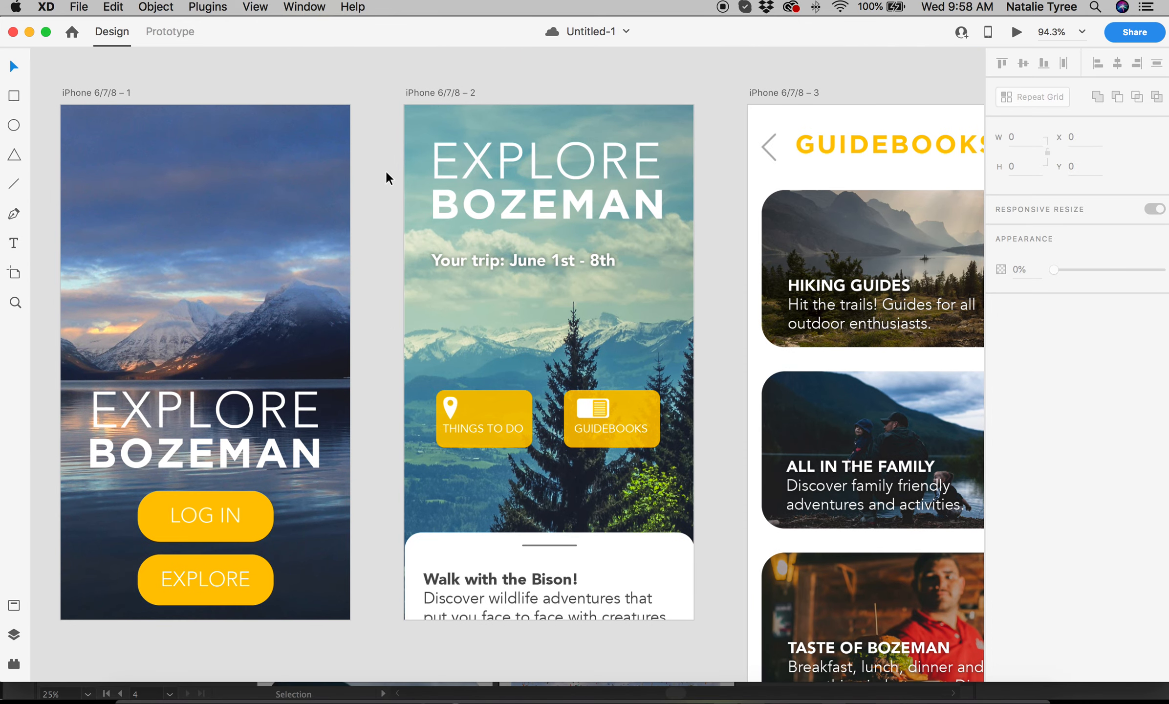